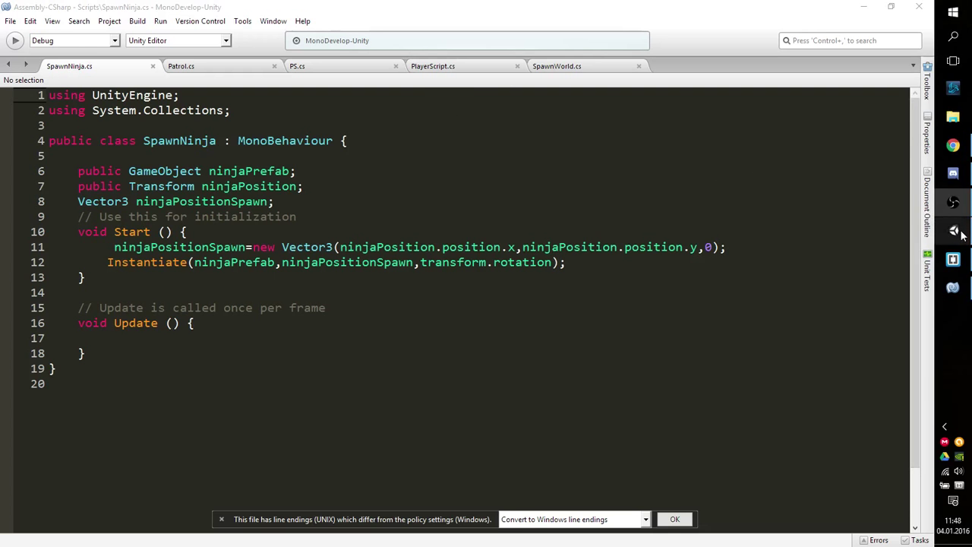
- Switch from MonoDevelop to the Unity editor to see the SpawnNinja script's fields
left_click(954, 230)
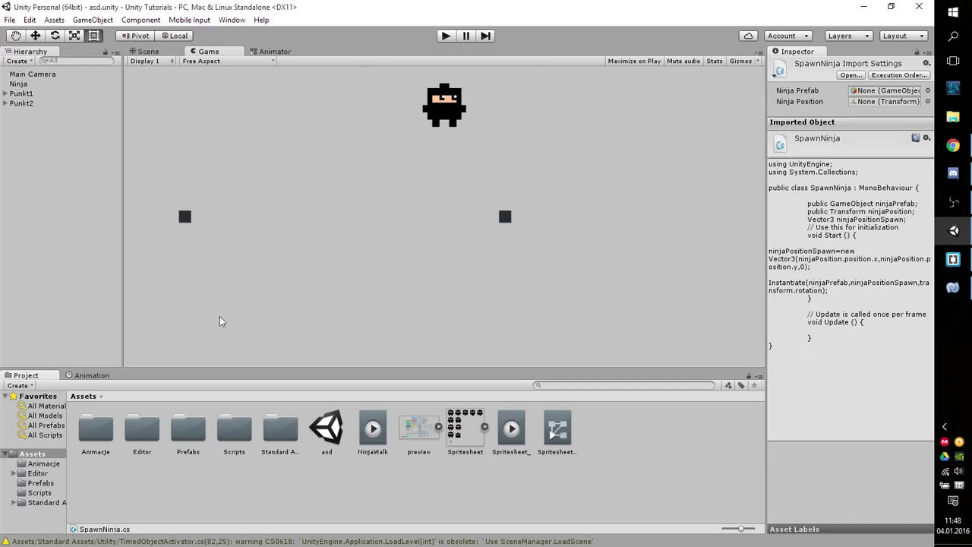
left_click(19, 84)
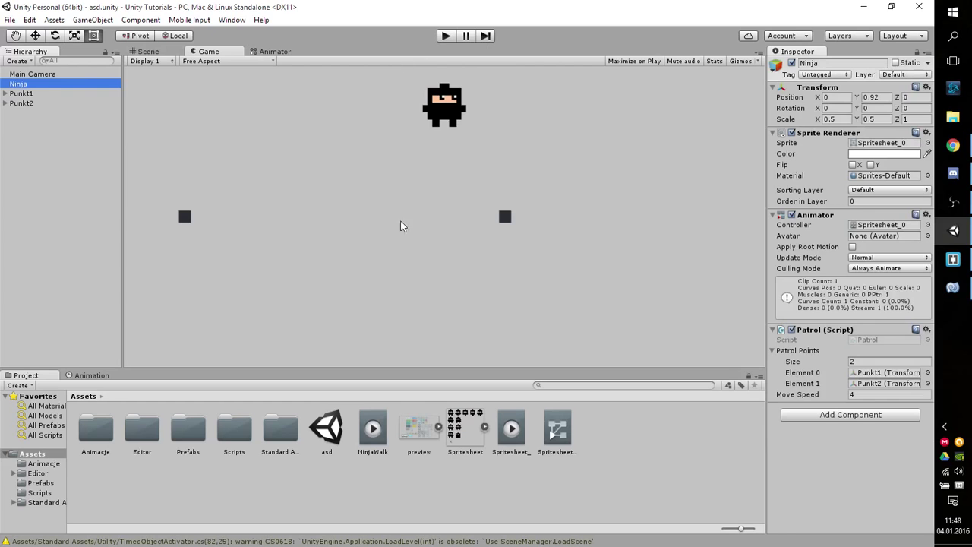
left_click(16, 140)
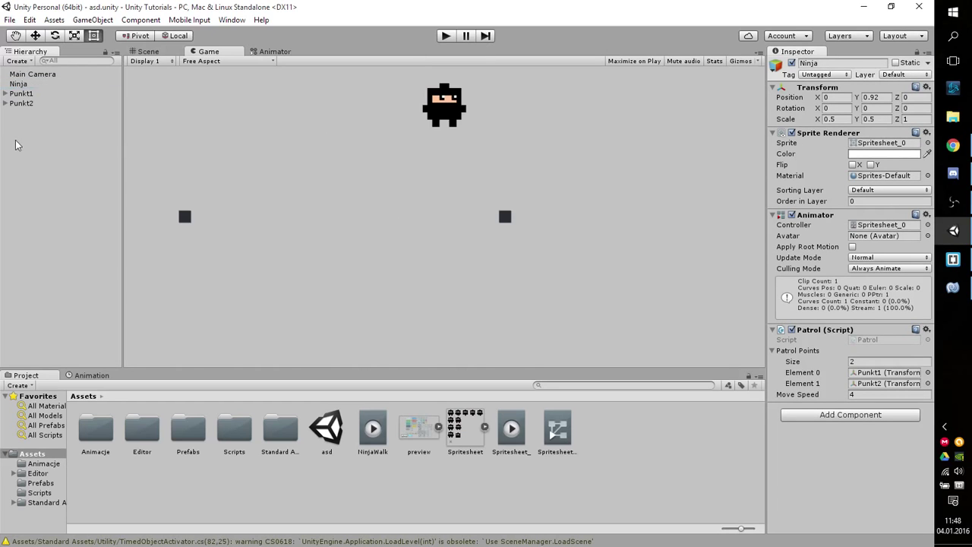
left_click(26, 84)
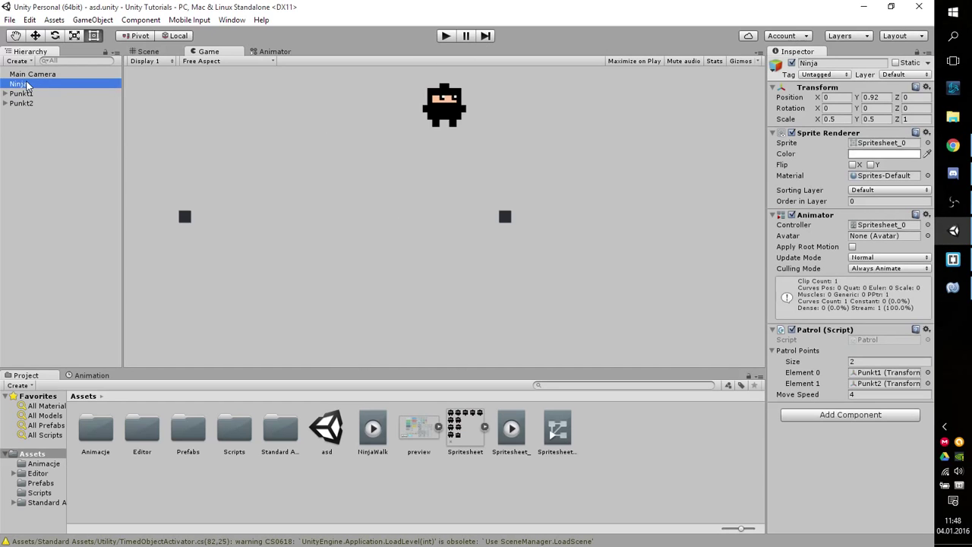
left_click(26, 163)
left_click(22, 73)
left_click(19, 85)
key("ctrl+d")
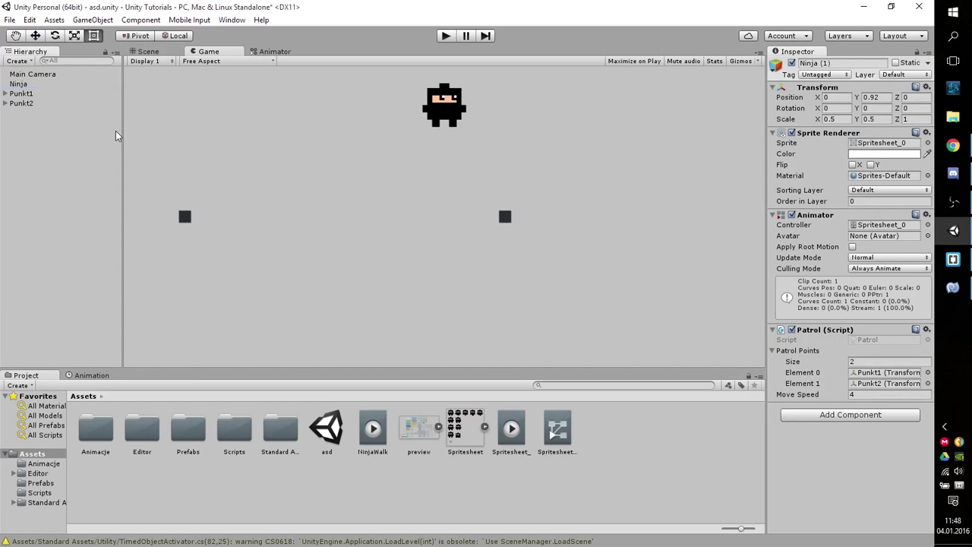
key("ctrl+d")
key("ctrl+d")
key("ctrl+d")
key("ctrl+d")
key("ctrl+d")
key("ctrl+d")
key("ctrl+d")
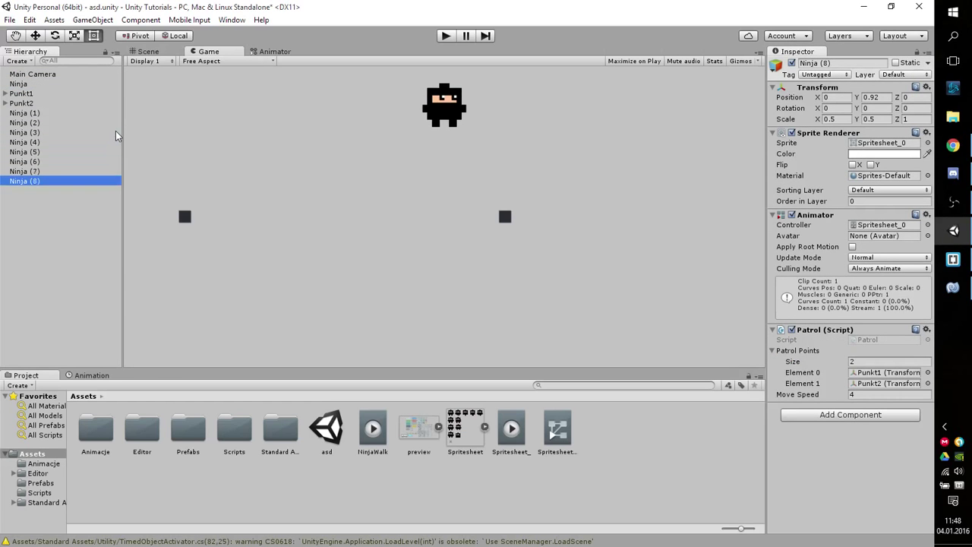
key("ctrl+d")
key("ctrl+d")
key("ctrl+d")
key("ctrl+d")
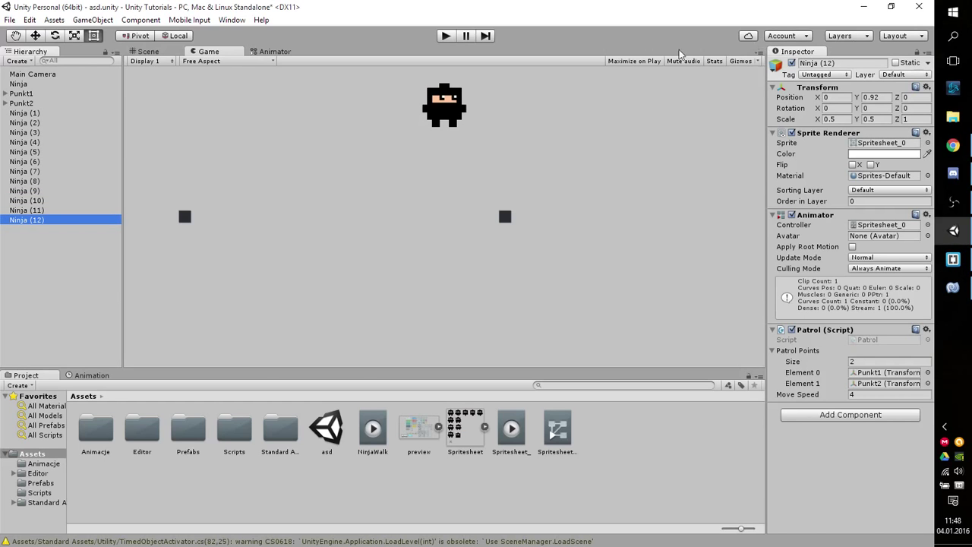
left_click(45, 115, "shift")
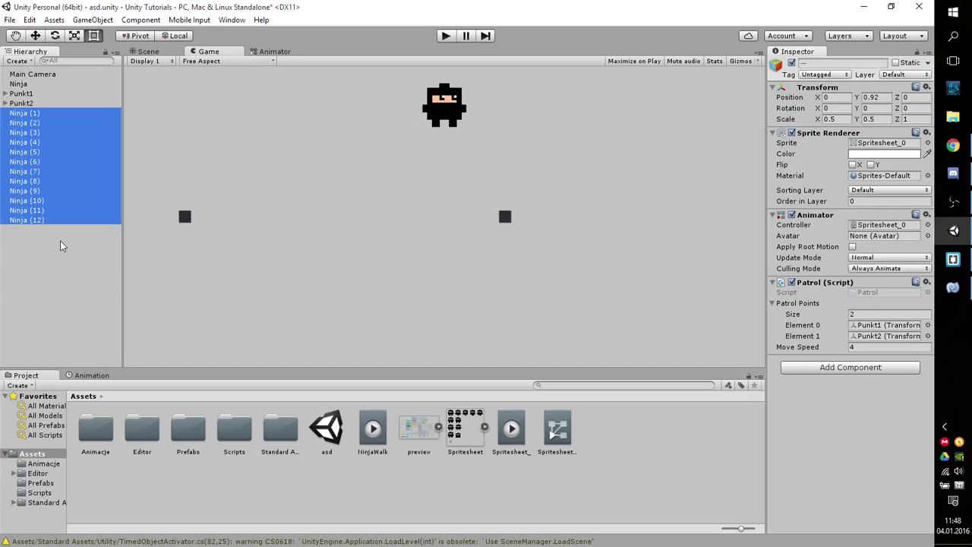
key("Delete")
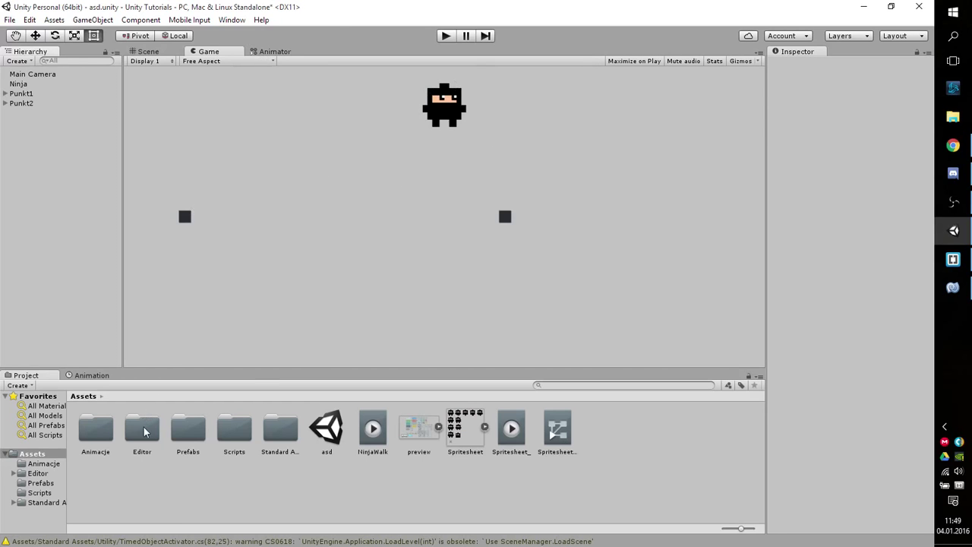
- Open the Prefabs folder and drag the scene's Ninja into it to make a Ninja prefab
left_click(195, 437)
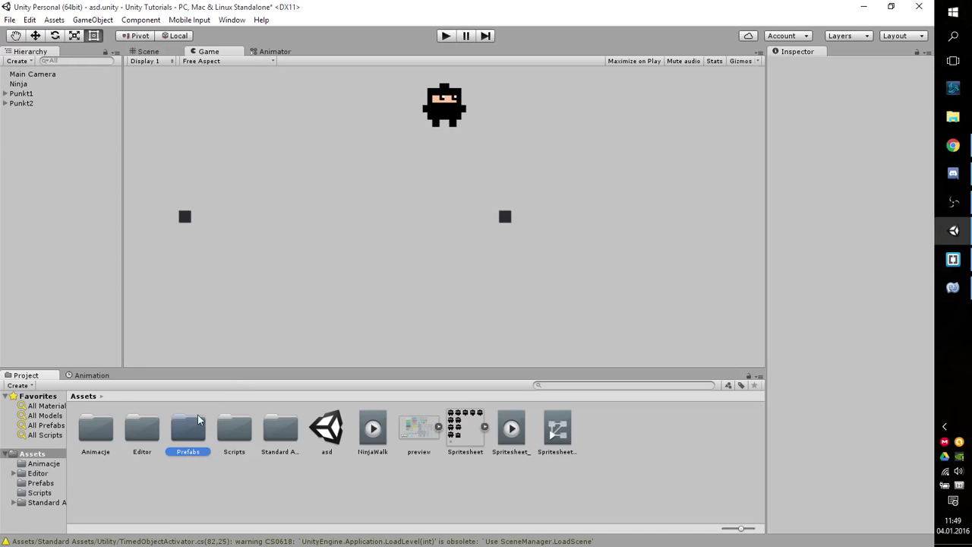
double_click(198, 419)
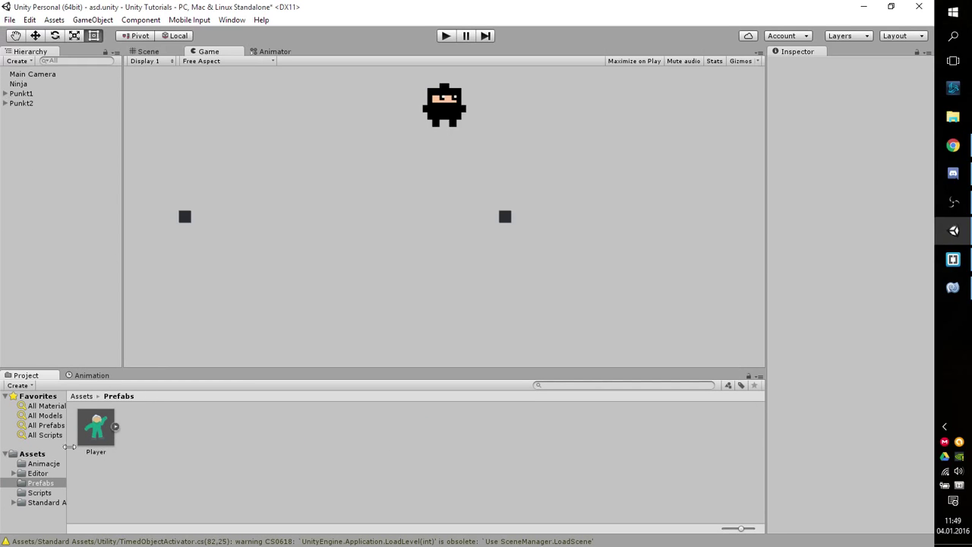
left_click(30, 84)
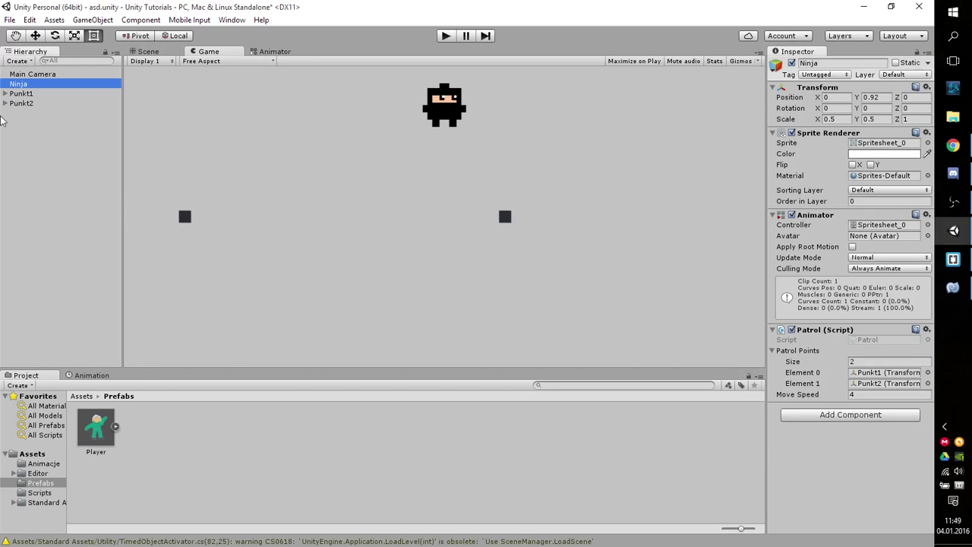
left_click(187, 464)
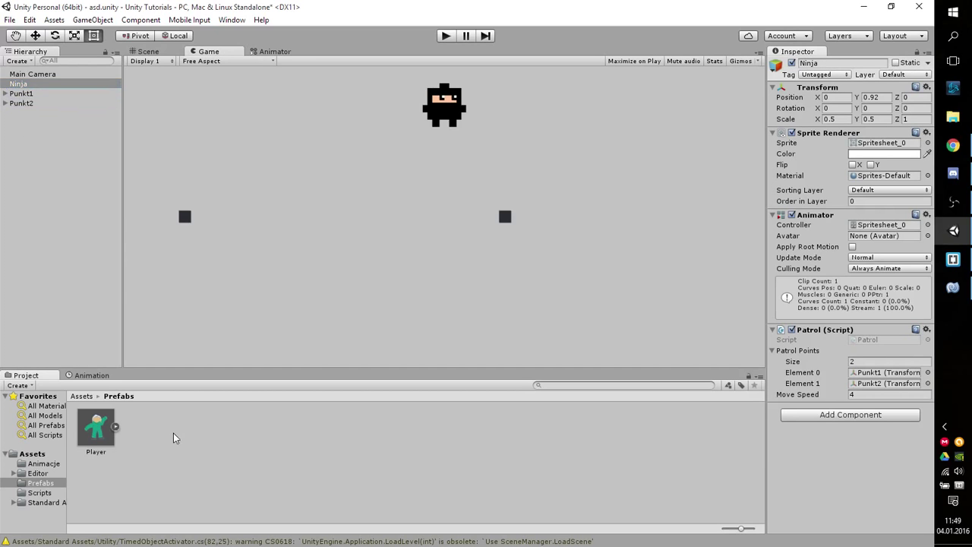
left_click_drag(173, 438, 164, 427)
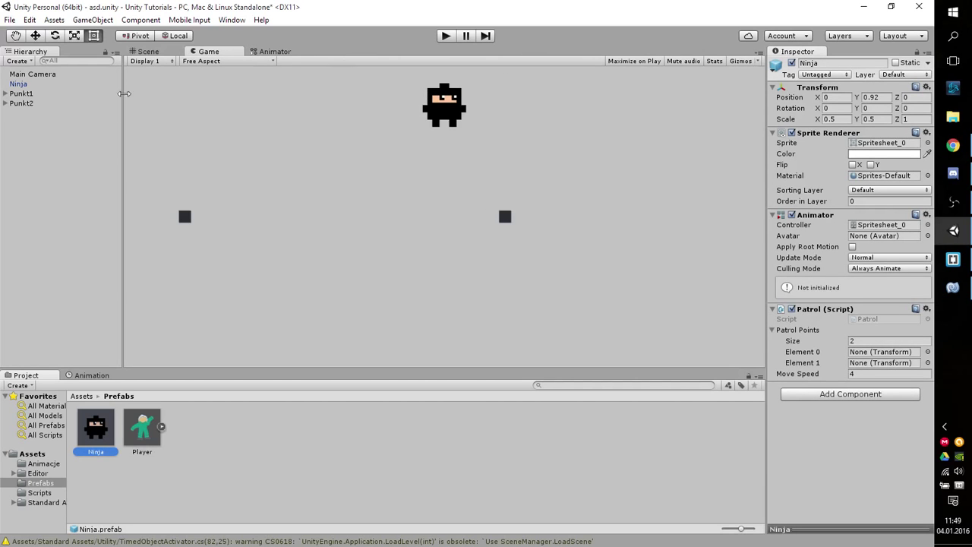
- Inspect the Punkt2 point and the Ninja object in the Hierarchy
left_click(75, 158)
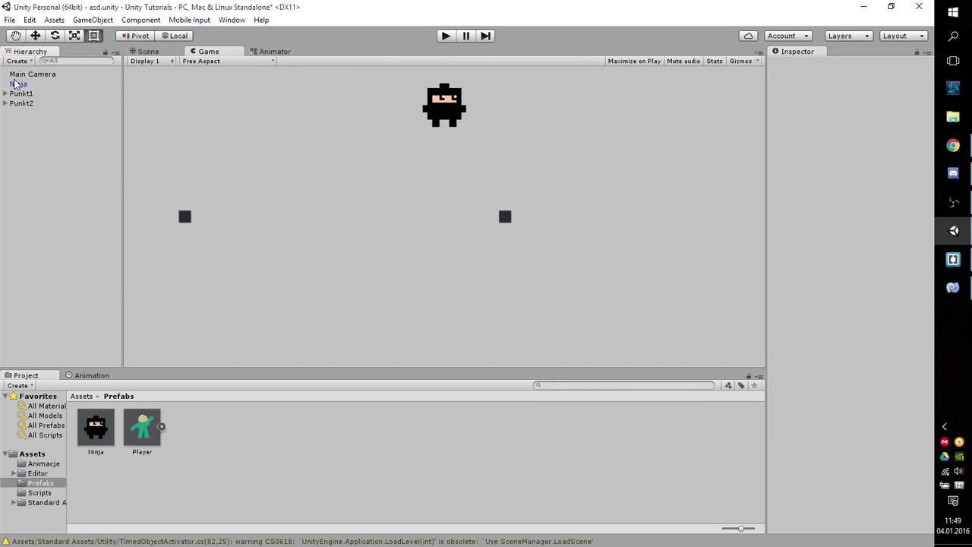
left_click(71, 105)
left_click(36, 147)
left_click(50, 84)
left_click(28, 148)
- Drag the Ninja prefab into the Hierarchy to add a second Ninja instance
left_click(103, 429)
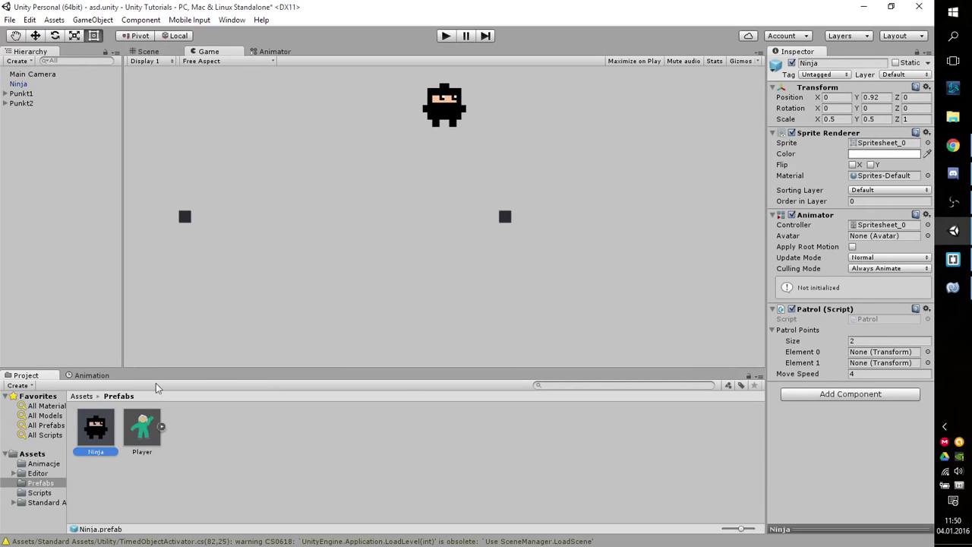
left_click_drag(98, 431, 66, 207)
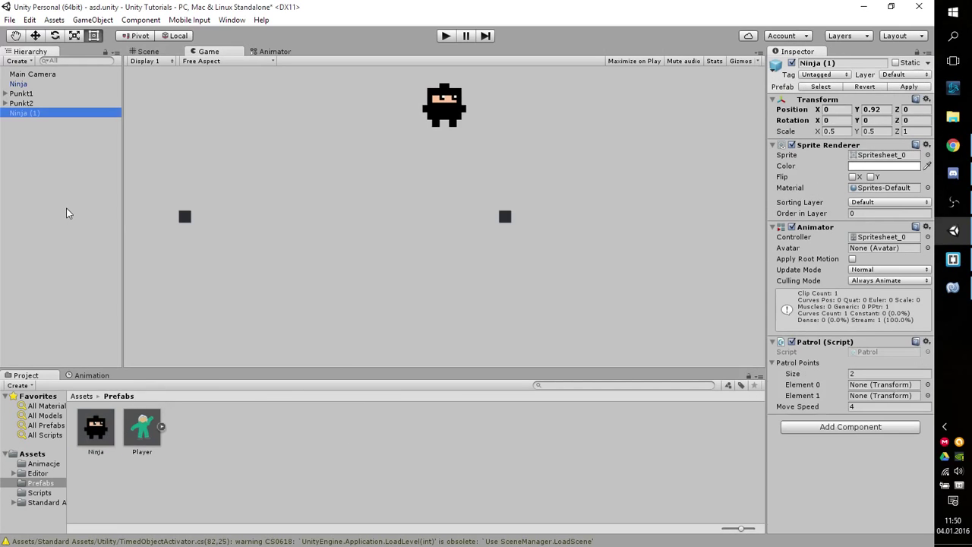
left_click(66, 208)
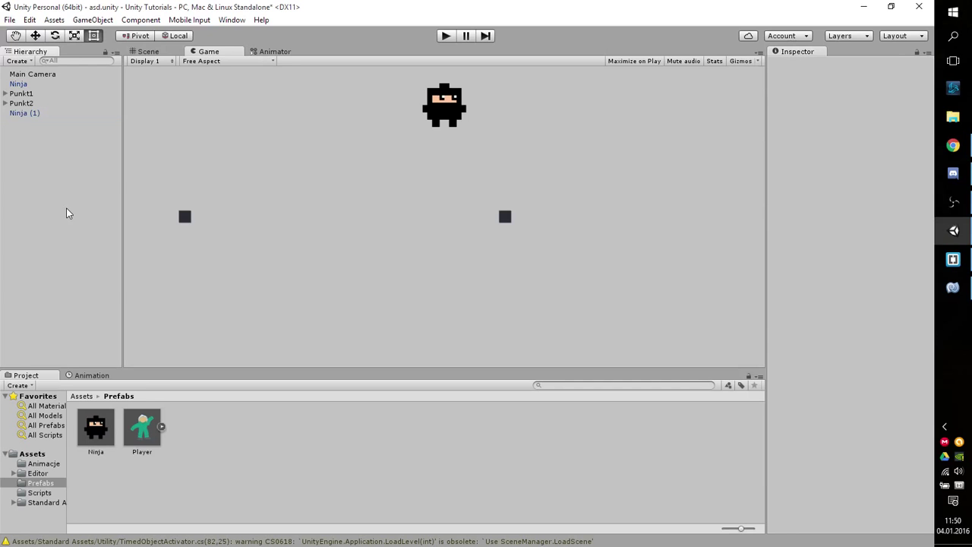
- Rename the new Ninja (1) instance to Ninjanr2
left_click(37, 116)
left_click(53, 114)
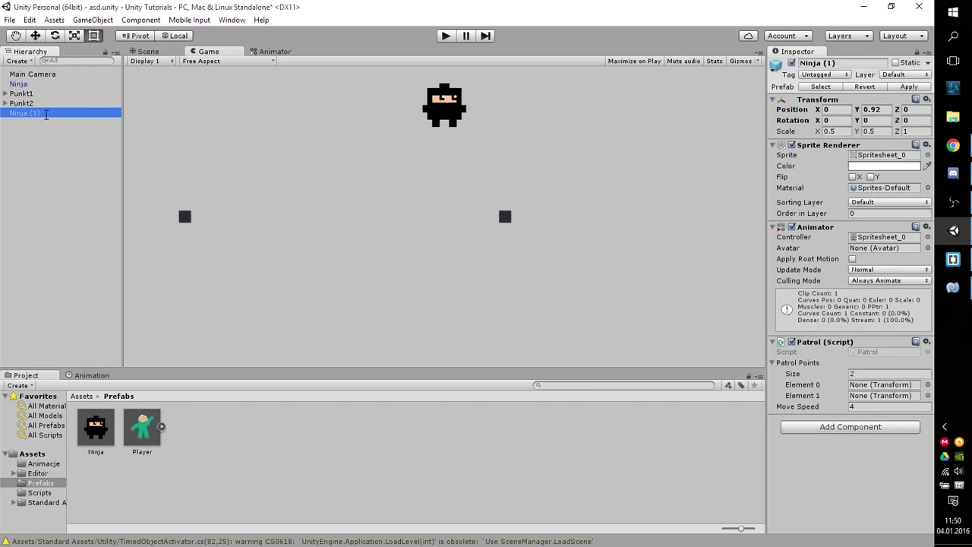
left_click_drag(41, 113, 33, 118)
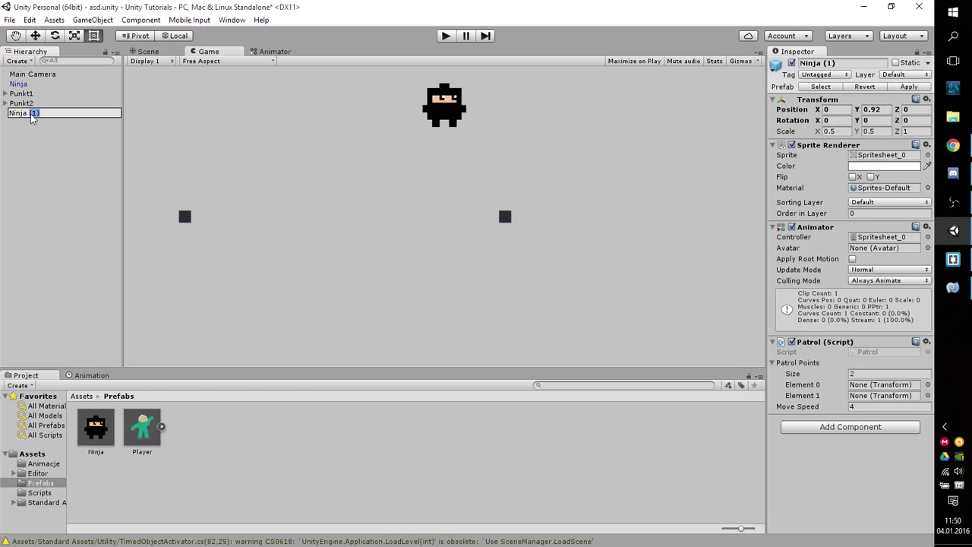
key("BackSpace")
key("BackSpace")
type("nr")
type("2")
key("Return")
left_click(112, 212)
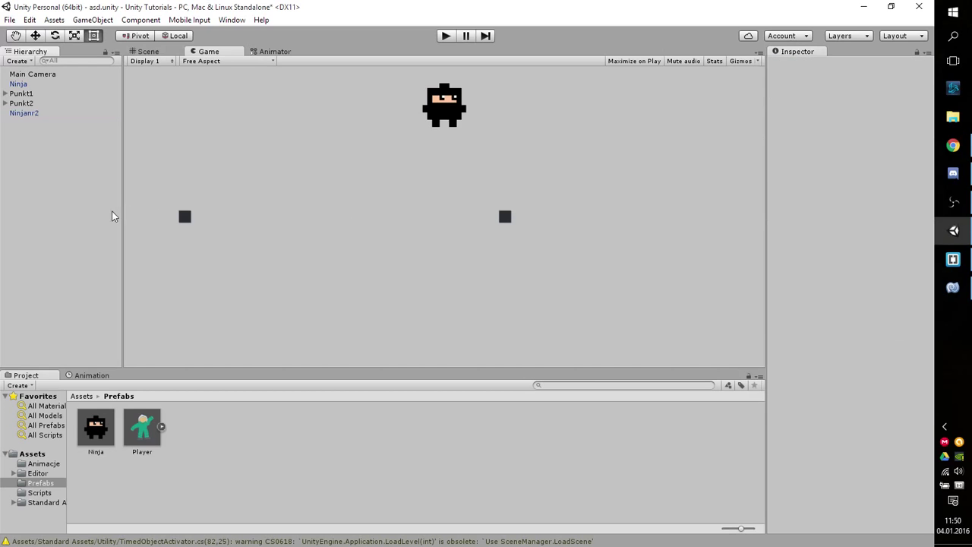
left_click(41, 114)
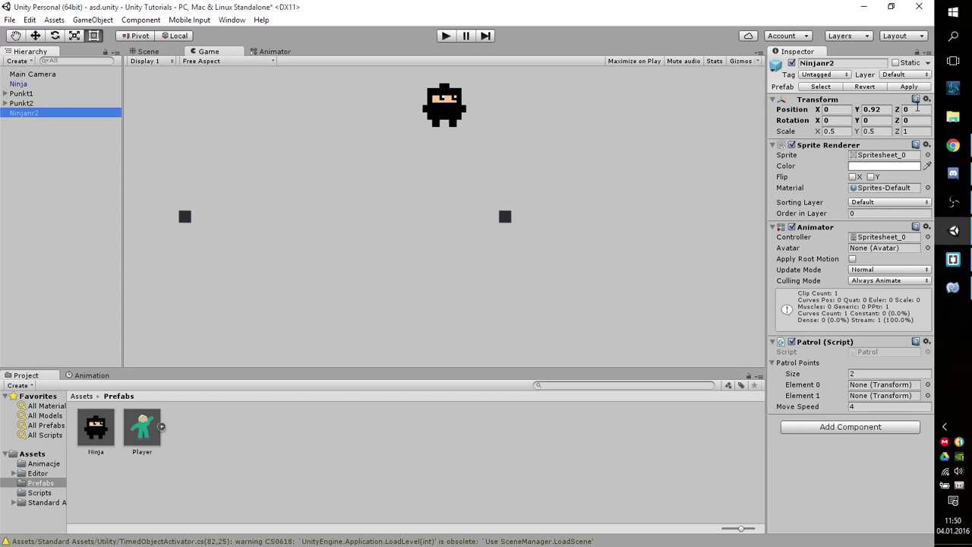
- Move Ninjanr2 to X 1.09 and drag-adjust its horizontal and vertical scale
left_click_drag(816, 109, 843, 110)
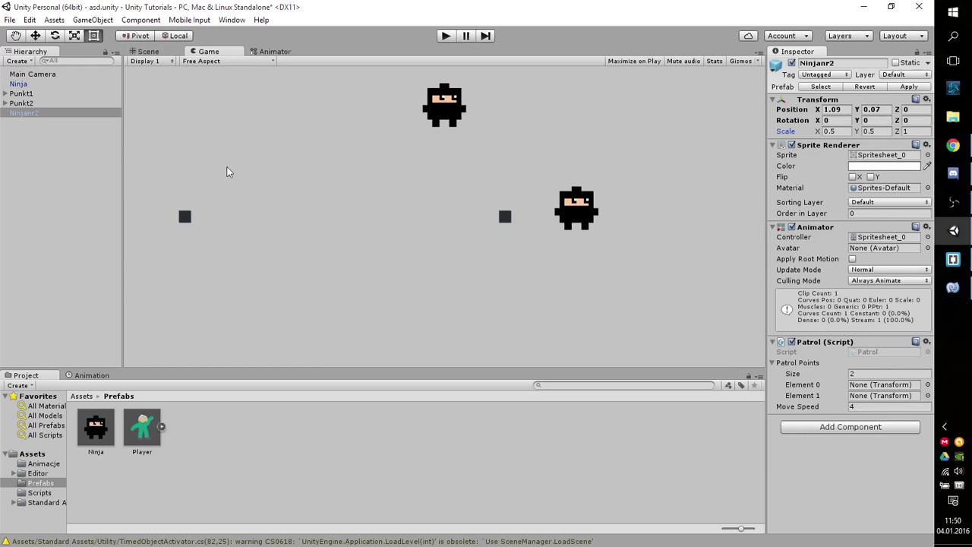
left_click(1, 194)
left_click(38, 112)
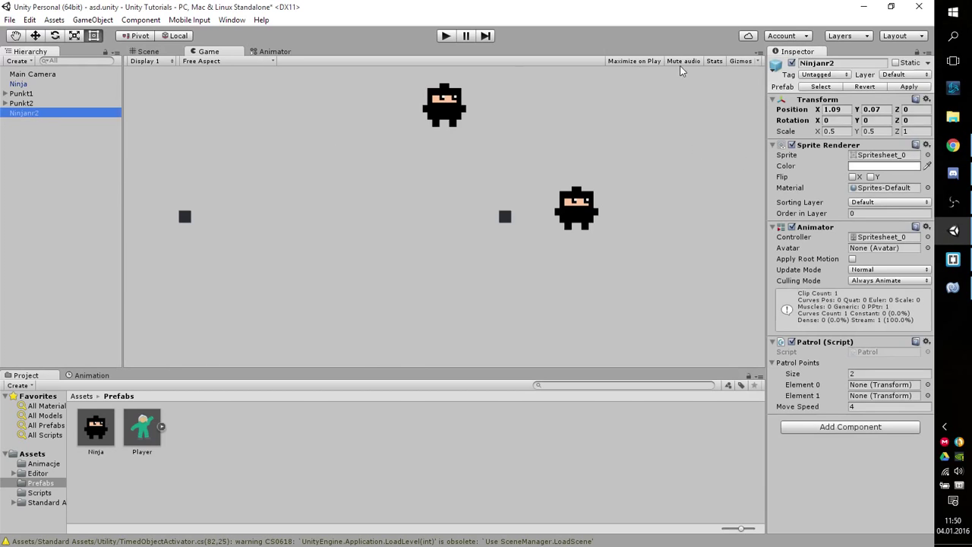
left_click_drag(812, 131, 797, 131)
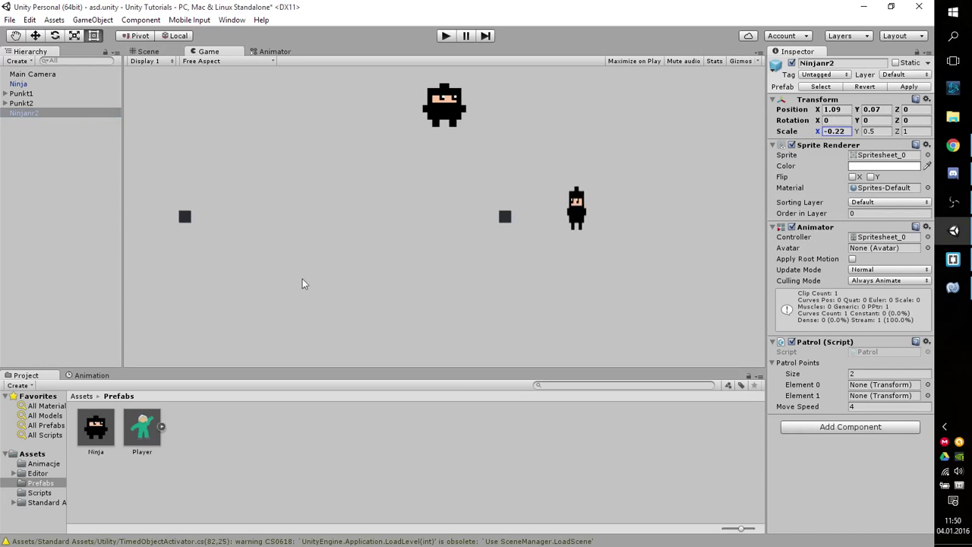
left_click(85, 224)
left_click(59, 112)
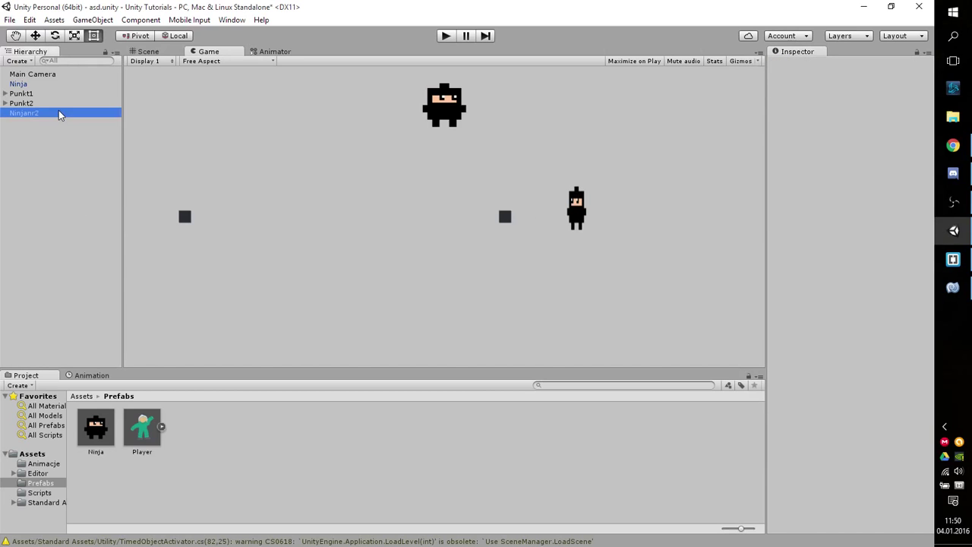
left_click_drag(856, 132, 873, 131)
left_click(88, 145)
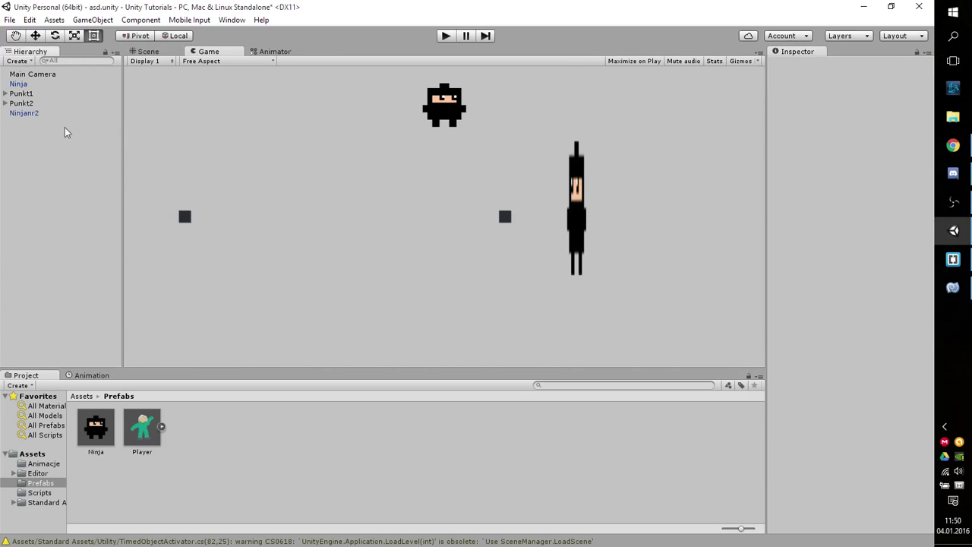
left_click(46, 113)
- Compare the Ninja prefab with Ninjanr2 by selecting each in turn
left_click(52, 176)
left_click(97, 429)
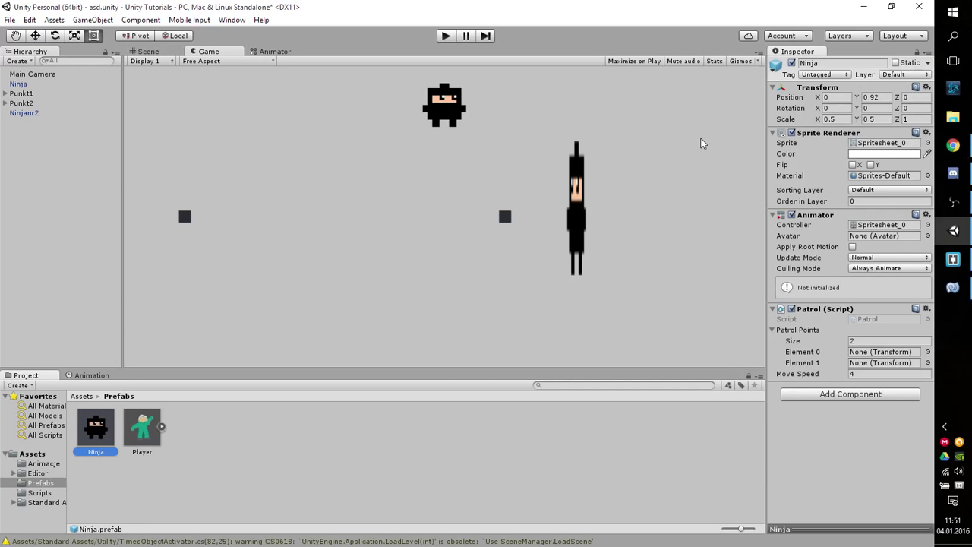
left_click(40, 112)
left_click(39, 123)
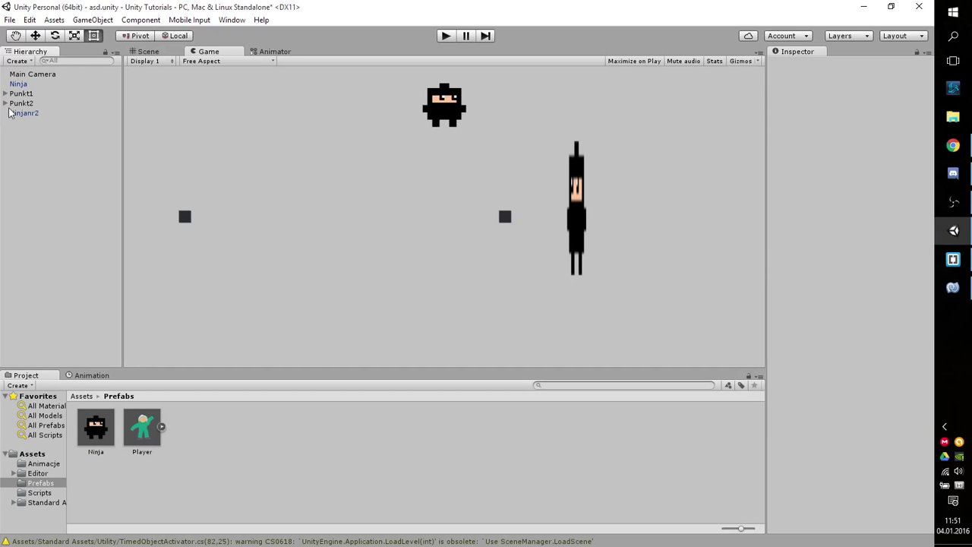
left_click(31, 112)
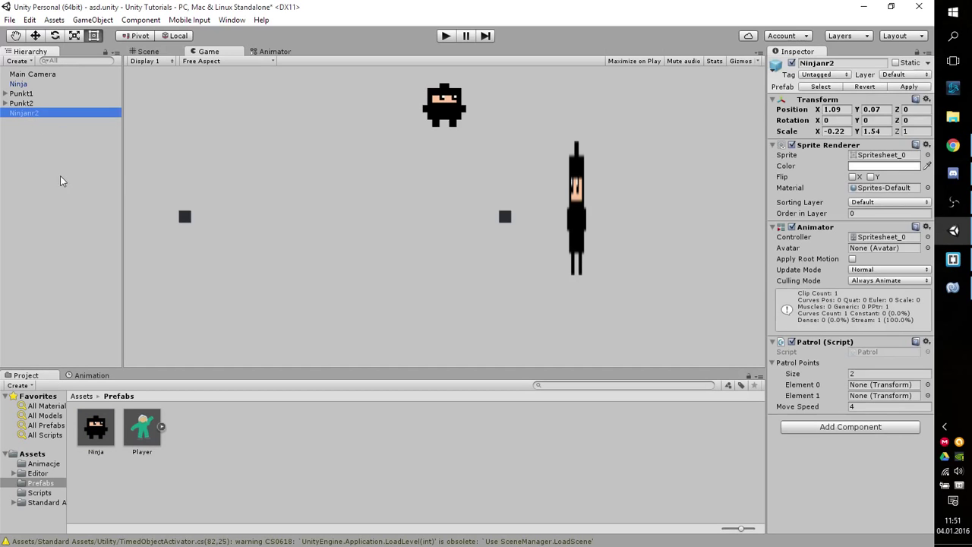
left_click(25, 123)
left_click(46, 115)
left_click(105, 415)
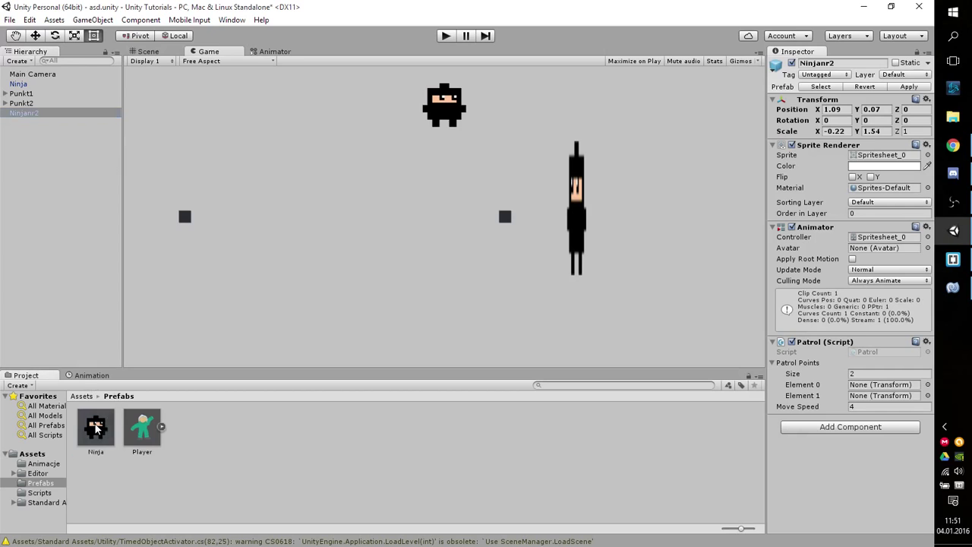
left_click(79, 114)
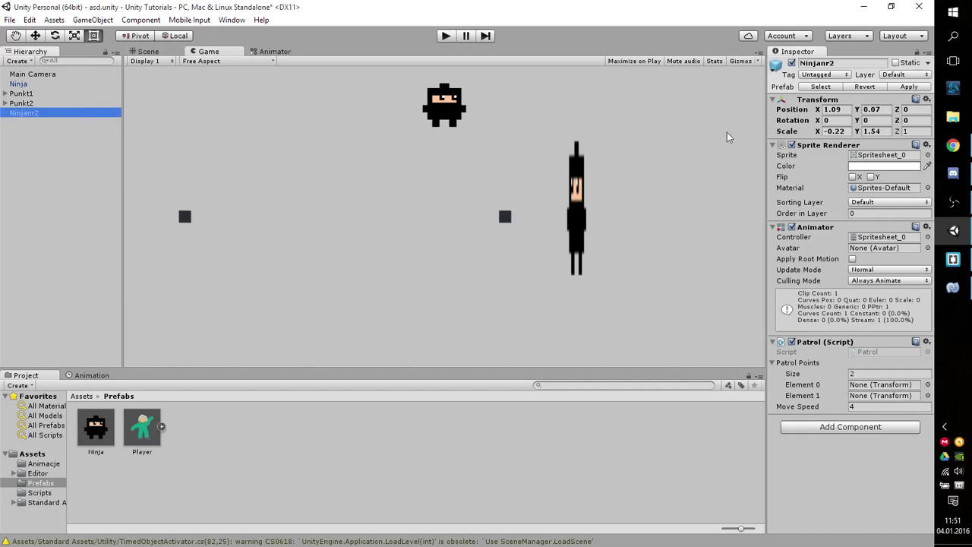
- Set Ninjanr2's Rotation Y to 0 and its Scale X and Y to 1
left_click_drag(856, 120, 303, 98)
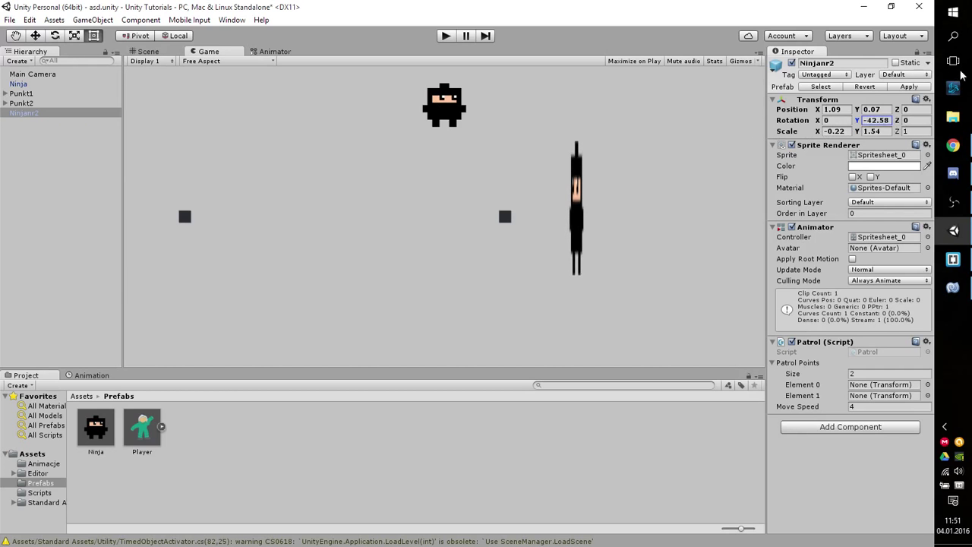
left_click_drag(303, 98, 941, 110)
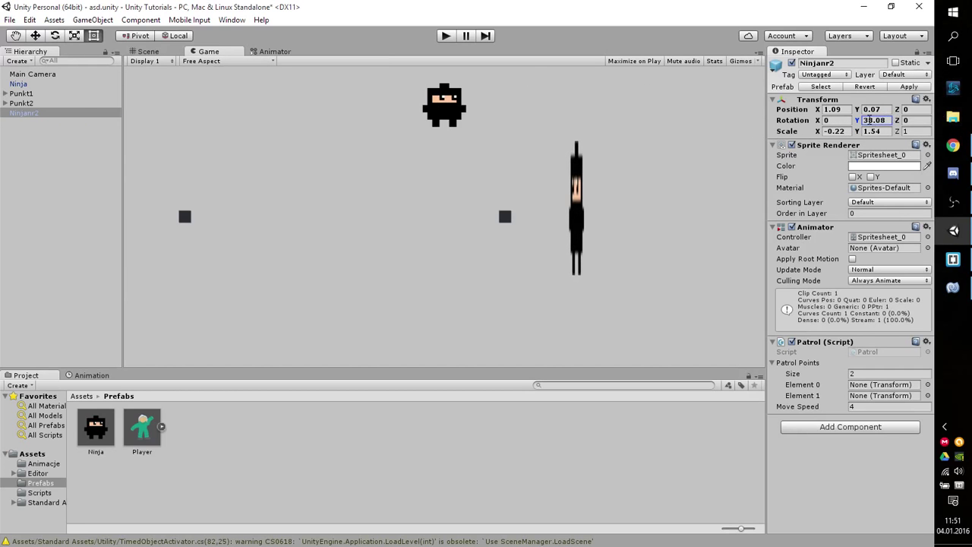
left_click(873, 119)
type("0")
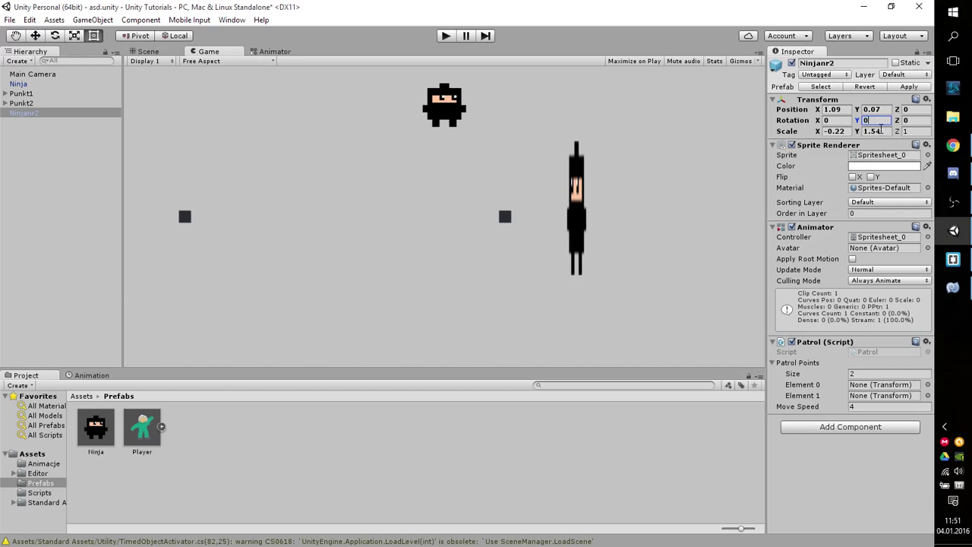
left_click(881, 129)
type("1")
left_click(834, 130)
type("1")
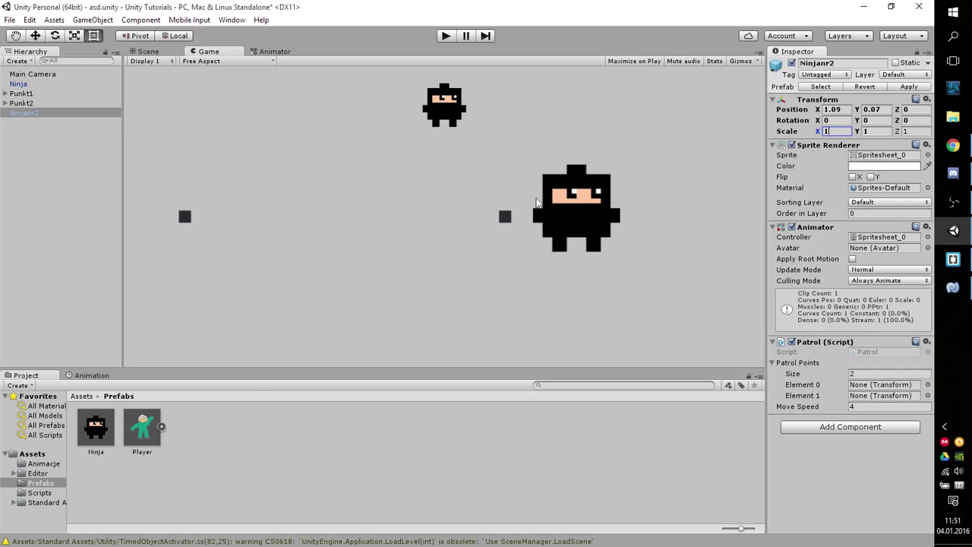
left_click(105, 172)
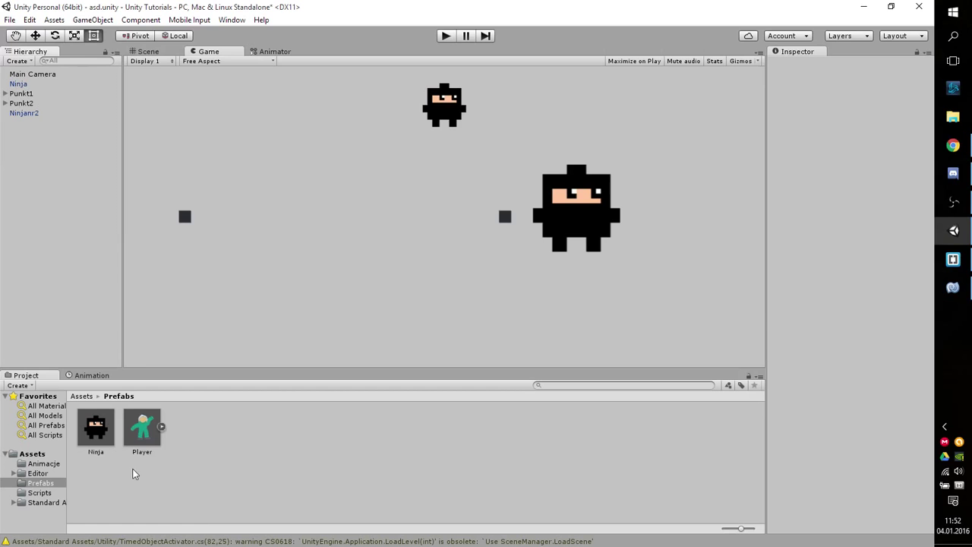
left_click(100, 438)
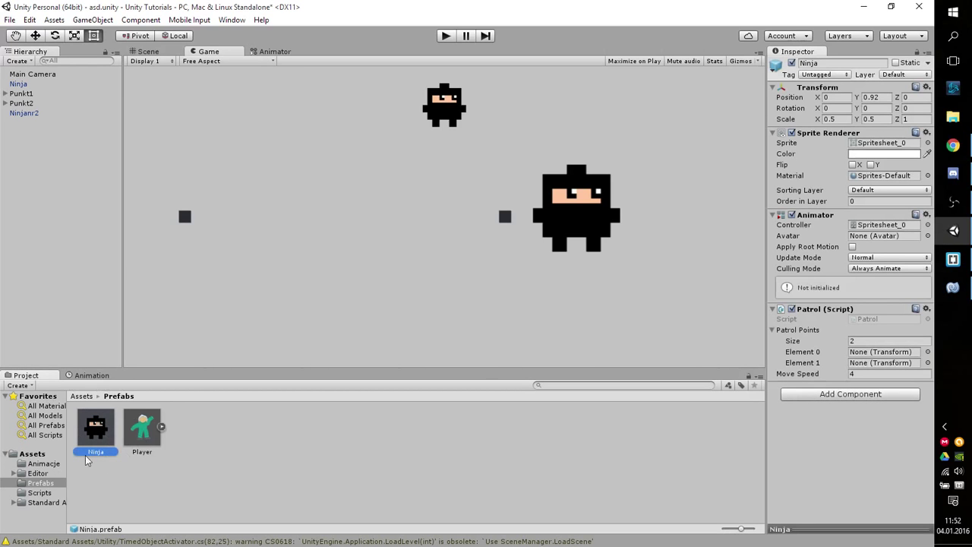
left_click(89, 224)
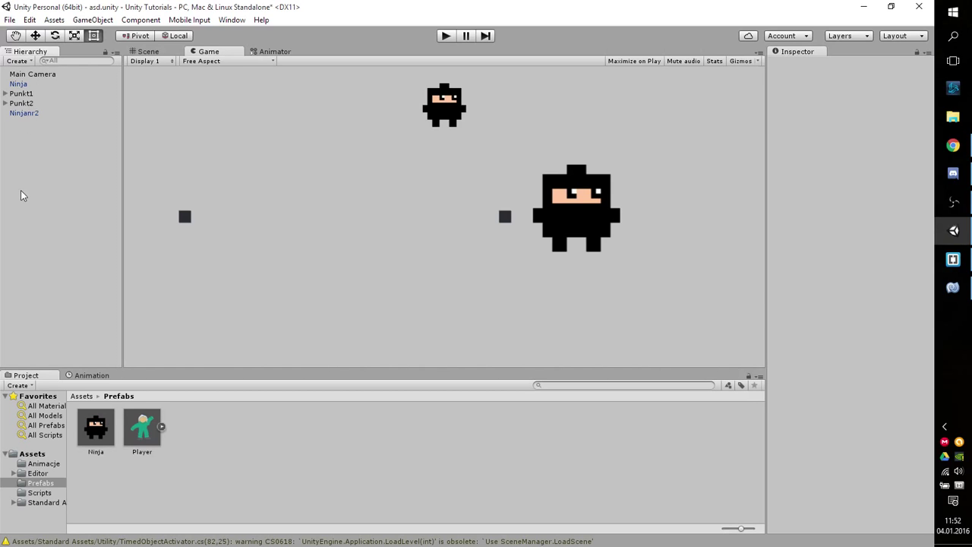
left_click(34, 93)
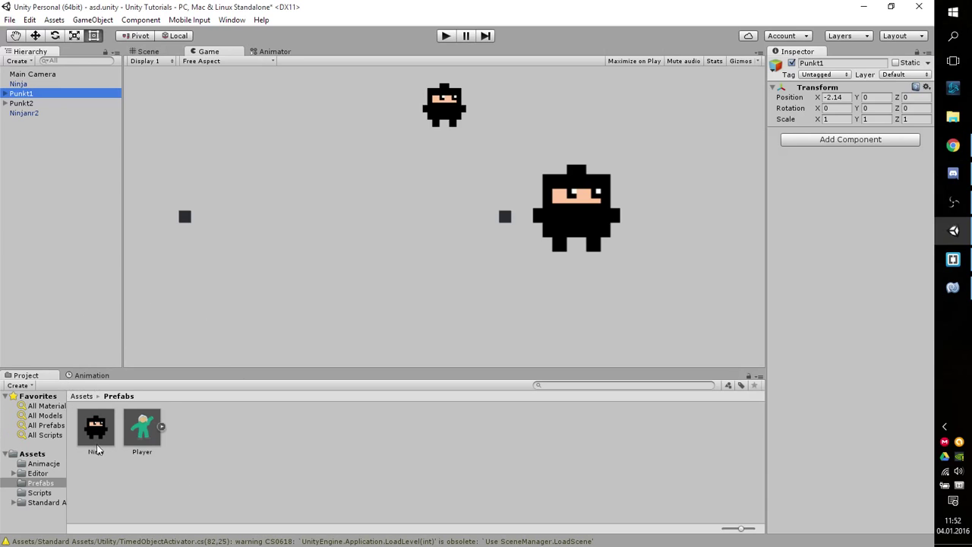
left_click(43, 123)
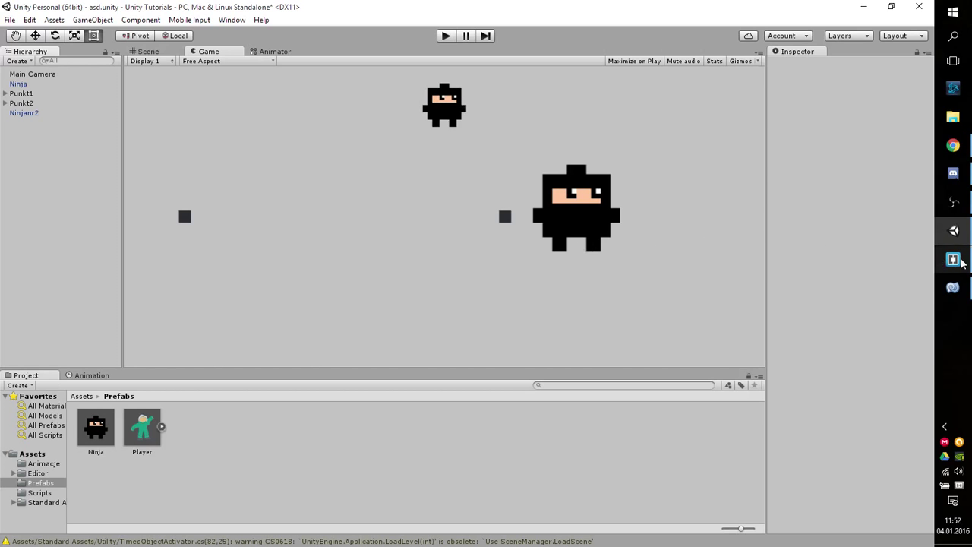
mouse_move(962, 263)
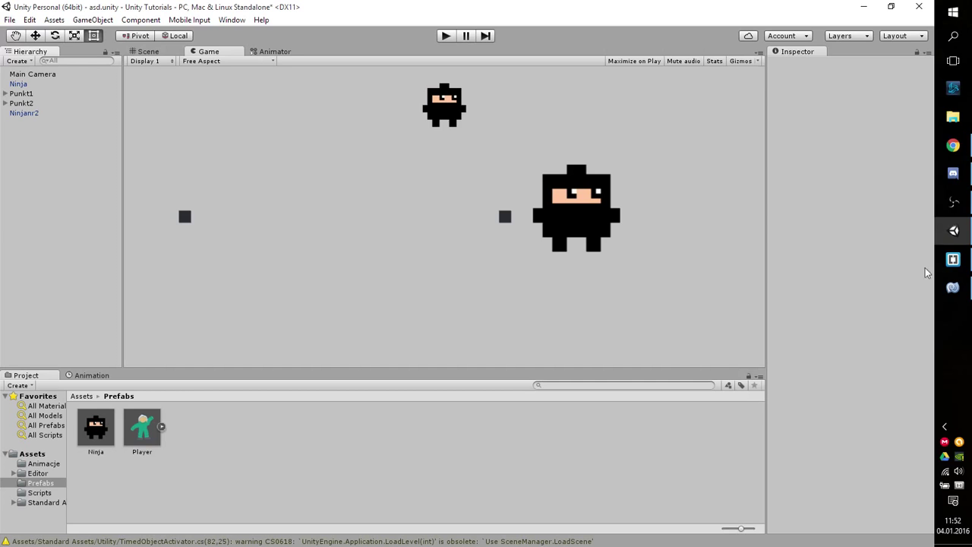
- In SpawnNinja.cs, remove the extra leading space on line 11
left_click(952, 259)
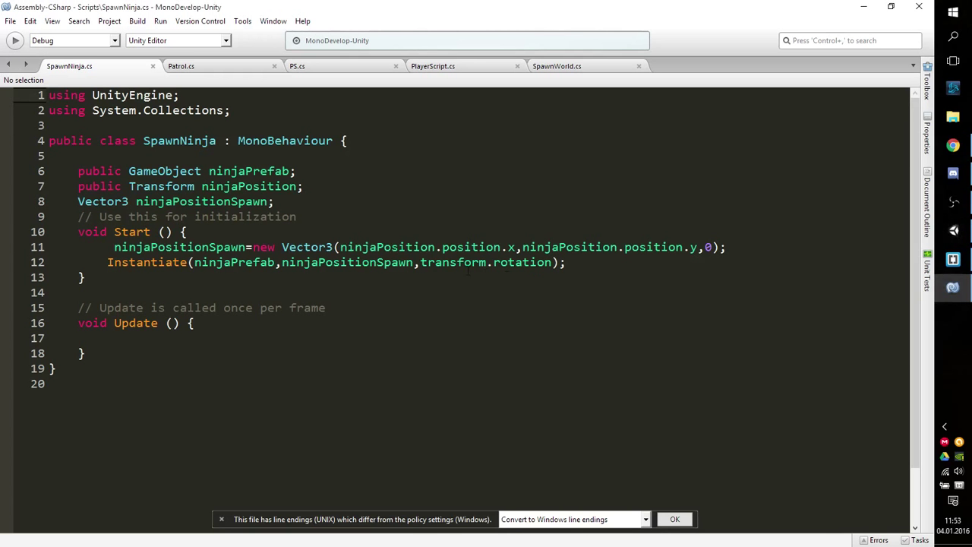
left_click(481, 289)
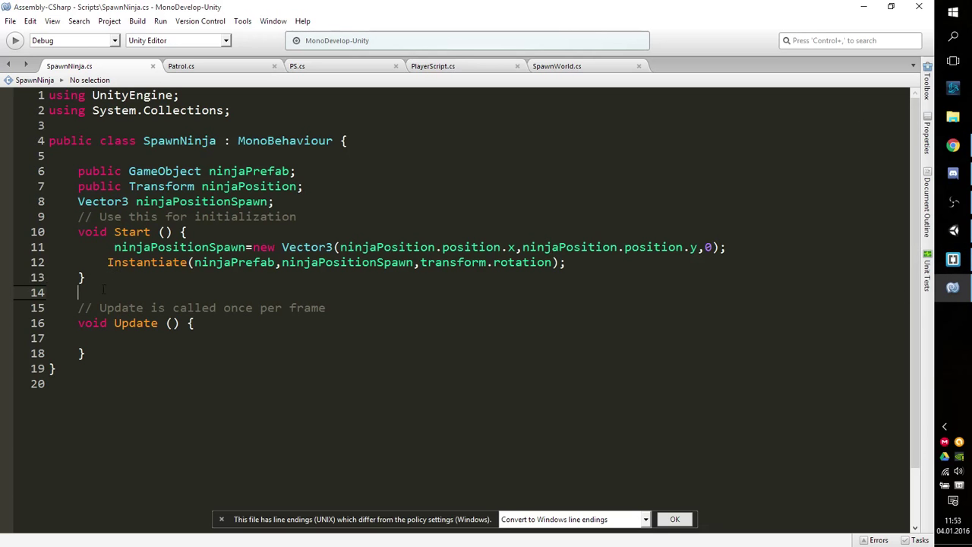
left_click(114, 247)
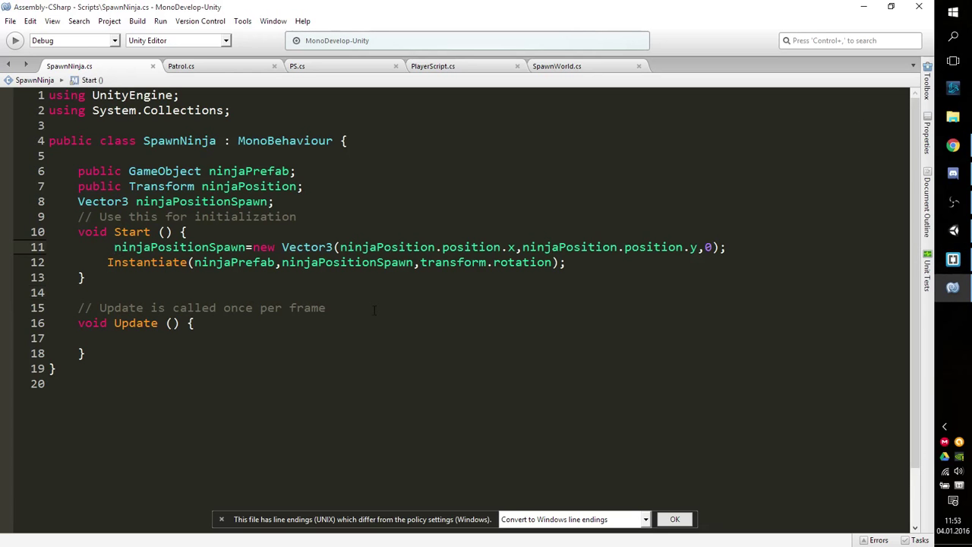
key("BackSpace")
- Review the ninjaPrefab, ninjaPosition and ninjaPositionSpawn declarations and their use on line 11
scroll(456, 304, "down", 1)
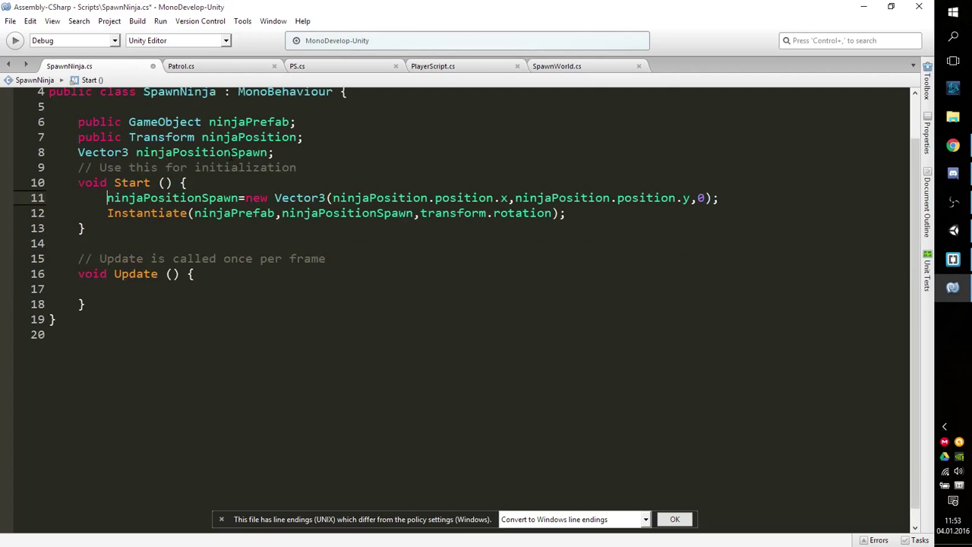
left_click(318, 120)
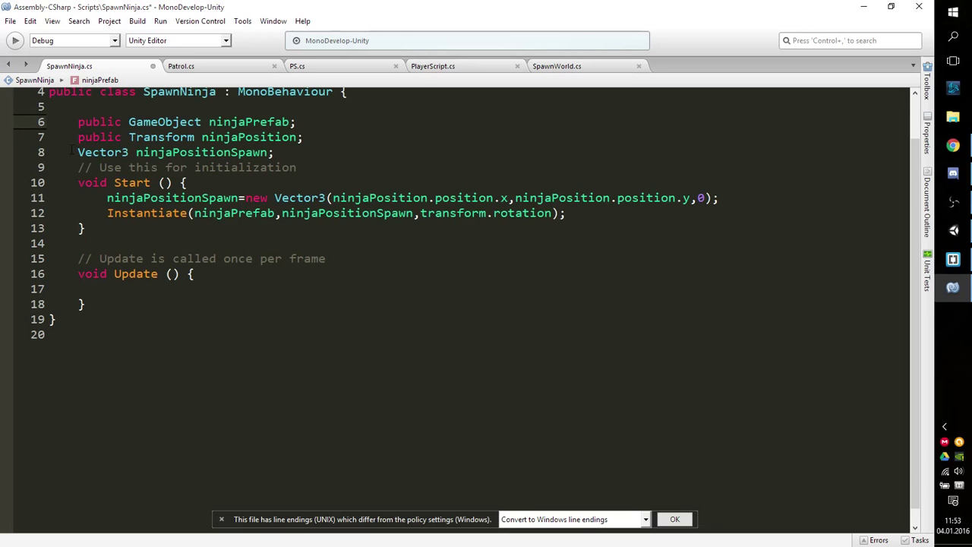
left_click_drag(77, 137, 304, 138)
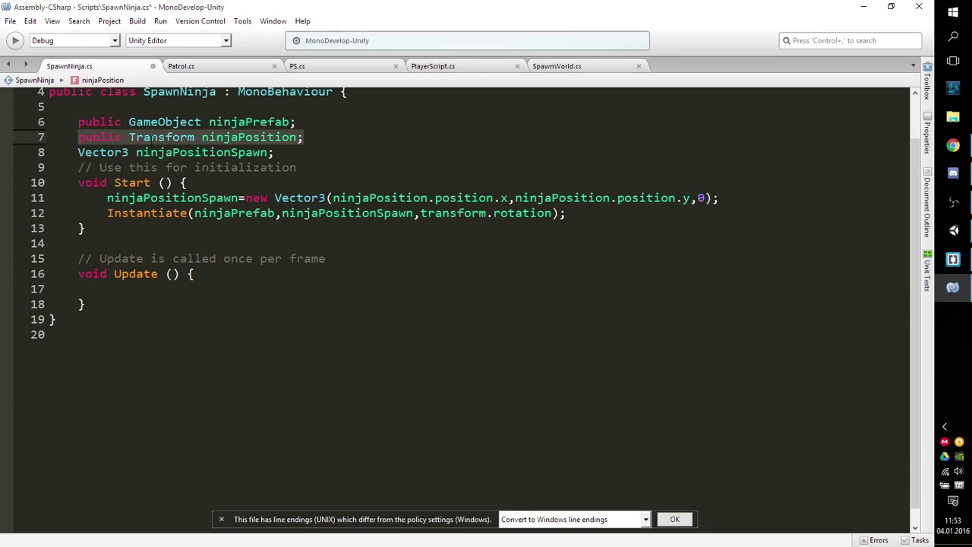
left_click(223, 137)
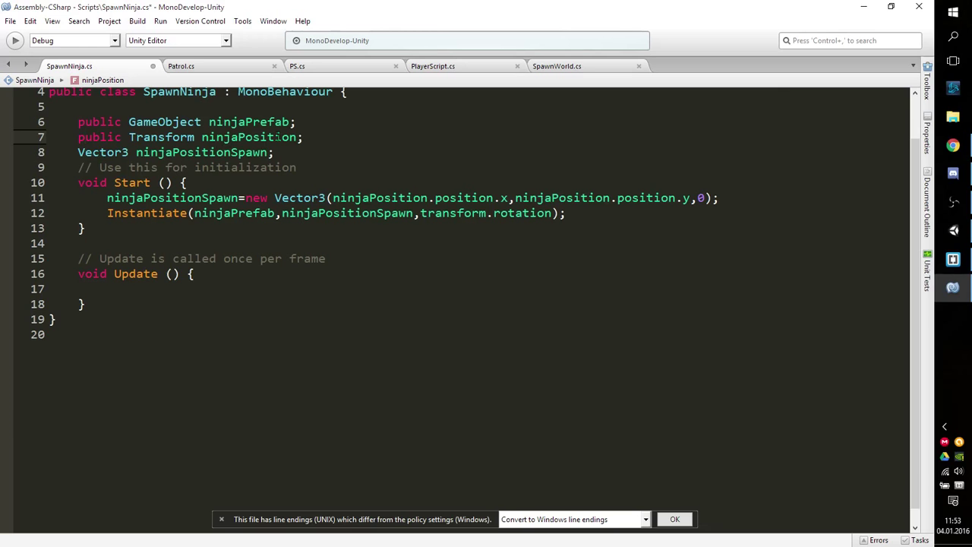
left_click_drag(77, 152, 284, 153)
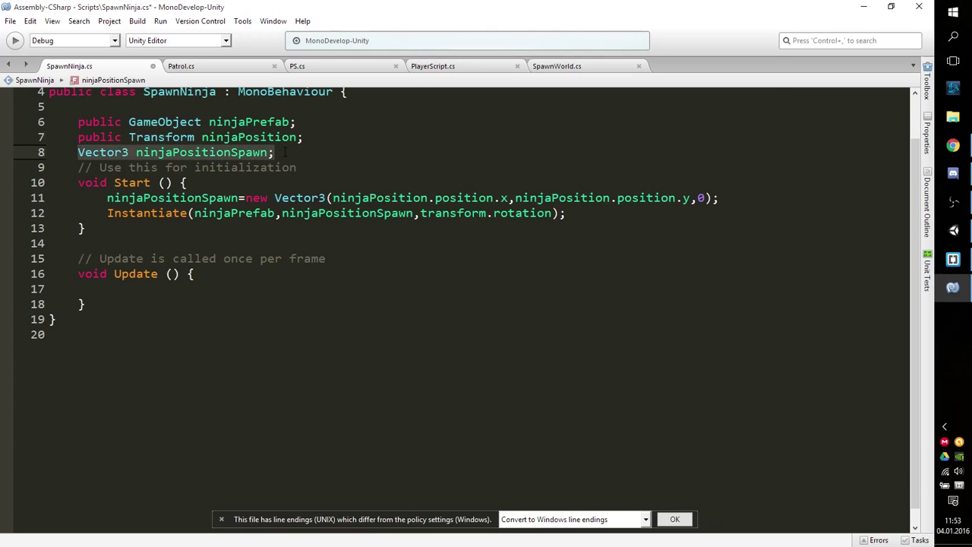
left_click(285, 152)
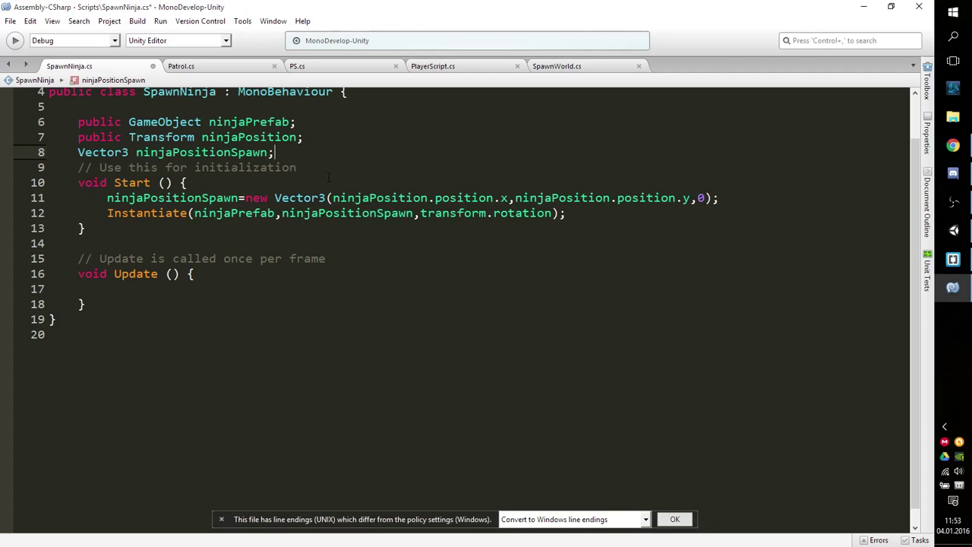
left_click(199, 136)
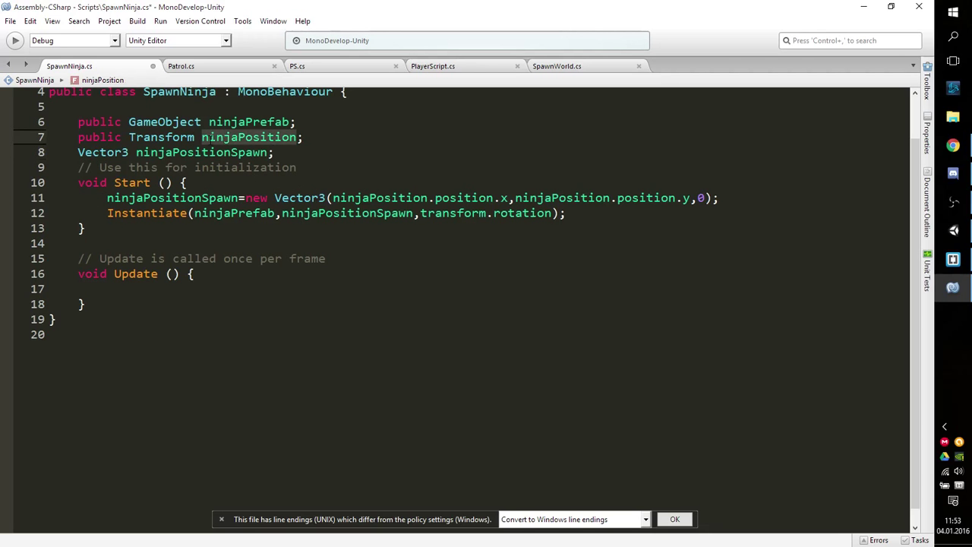
left_click(199, 152)
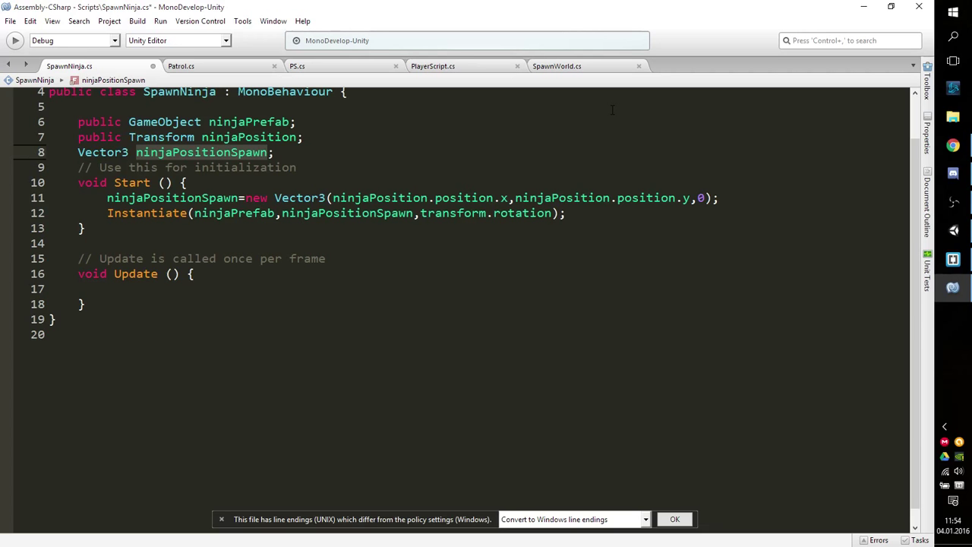
left_click(235, 197)
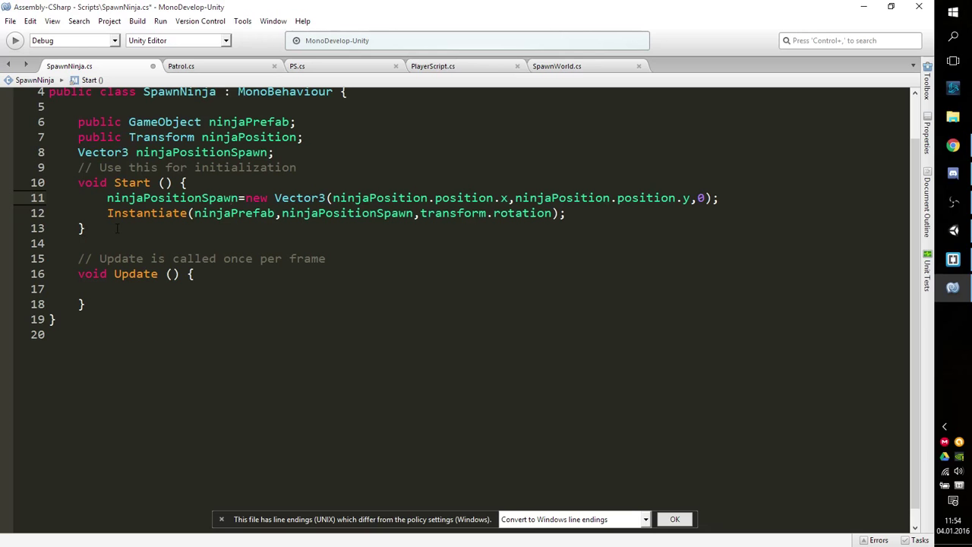
left_click(236, 197)
left_click_drag(107, 198, 238, 198)
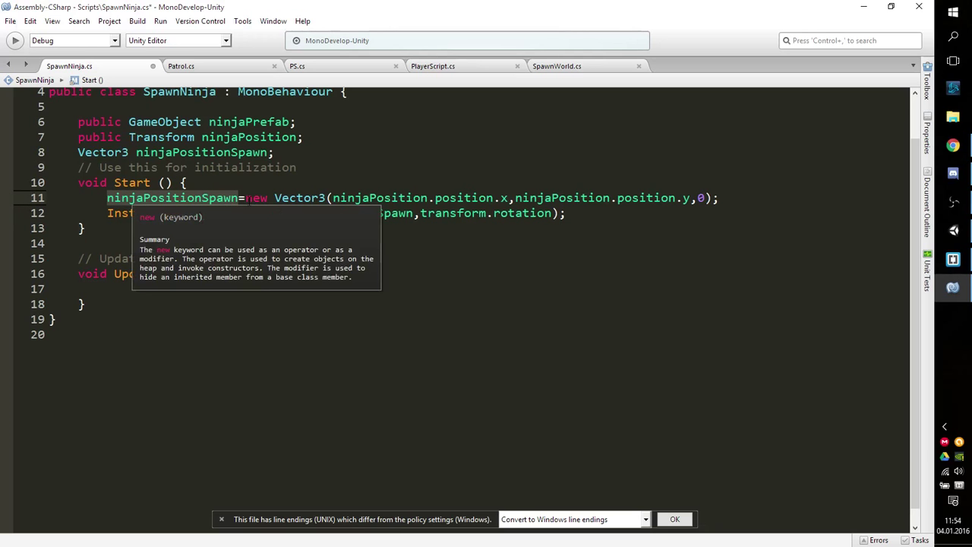
left_click(208, 195)
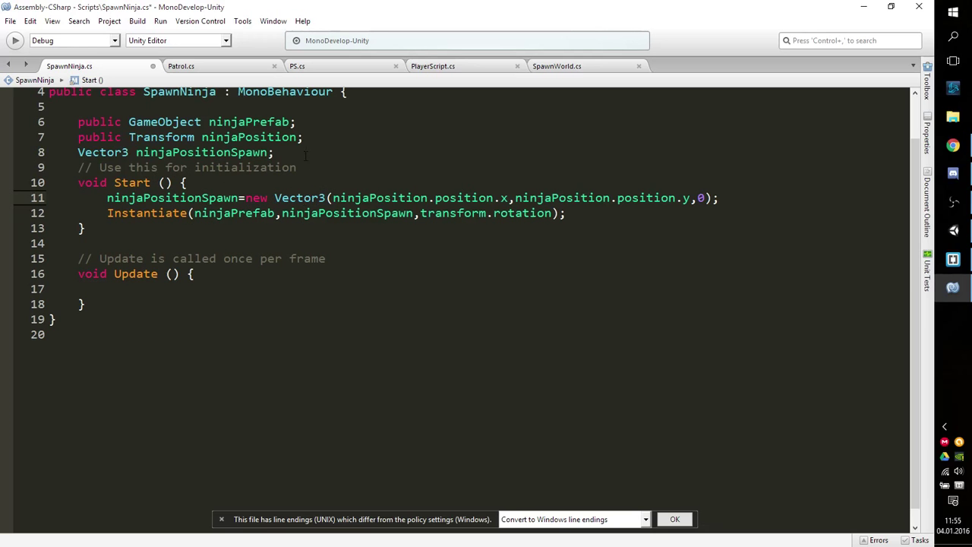
left_click(209, 197)
mouse_move(632, 203)
double_click(700, 196)
left_click_drag(107, 213, 187, 214)
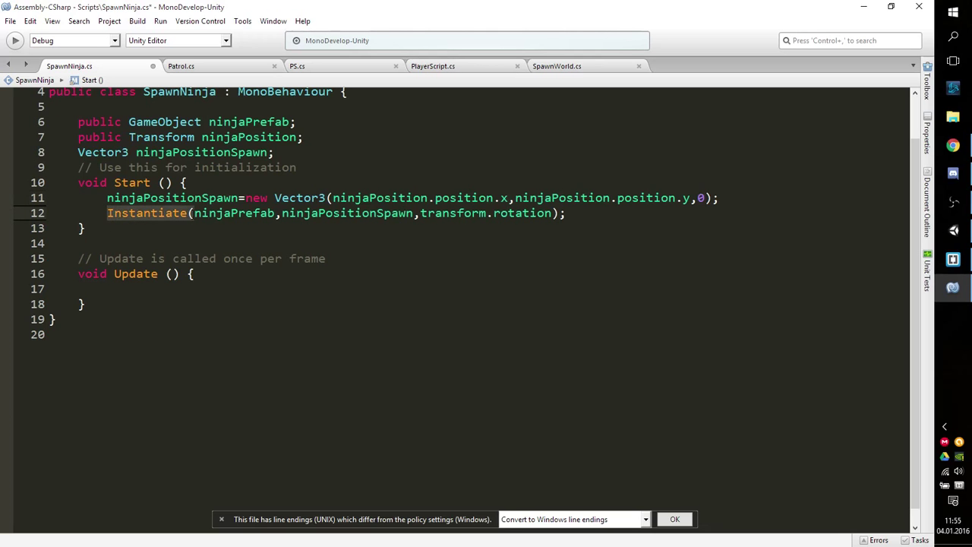
left_click(142, 214)
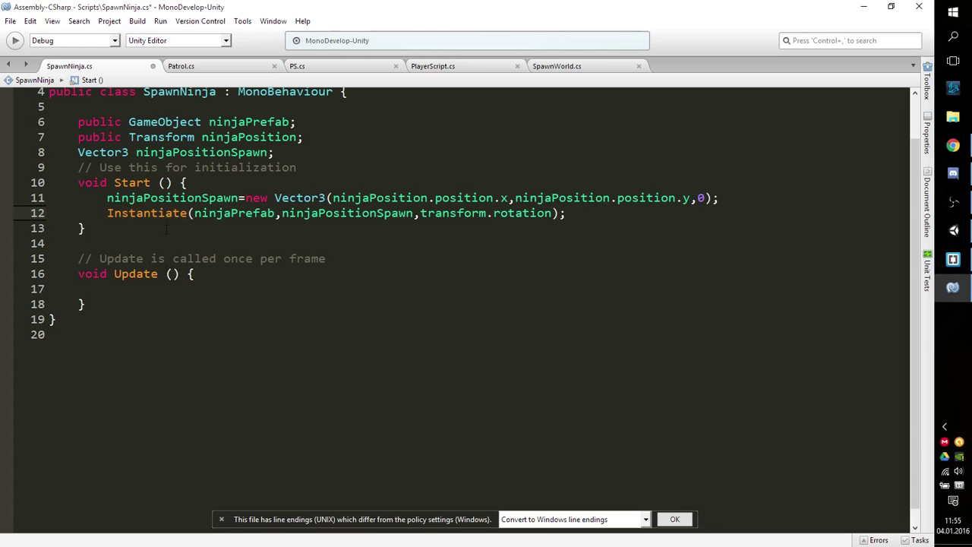
left_click(201, 213)
left_click(194, 213)
double_click(195, 213)
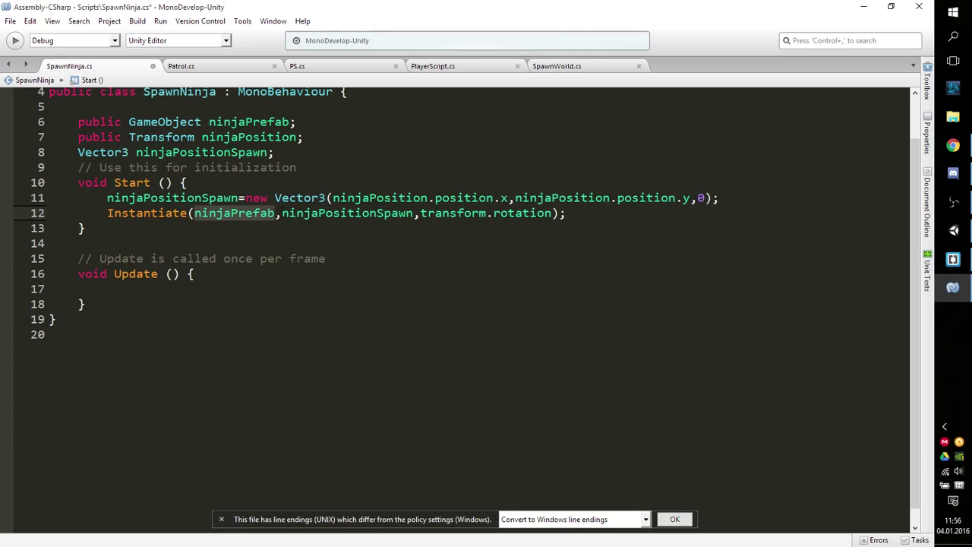
left_click(447, 281)
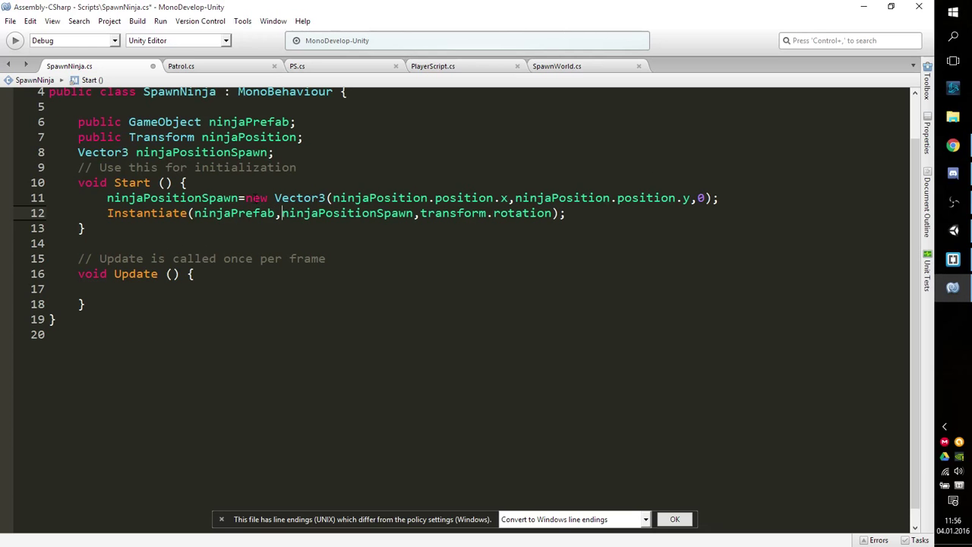
left_click(281, 213)
left_click_drag(282, 214, 413, 213)
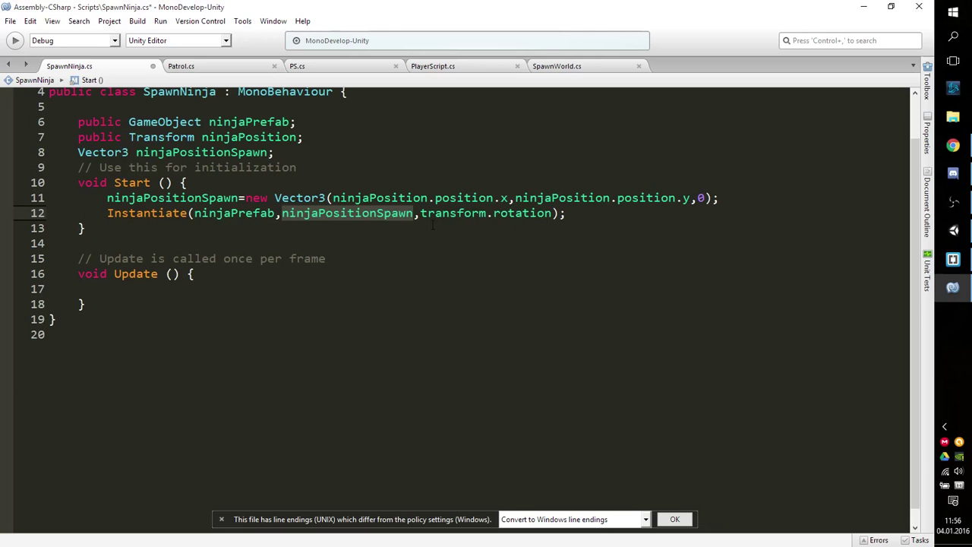
left_click_drag(420, 213, 552, 214)
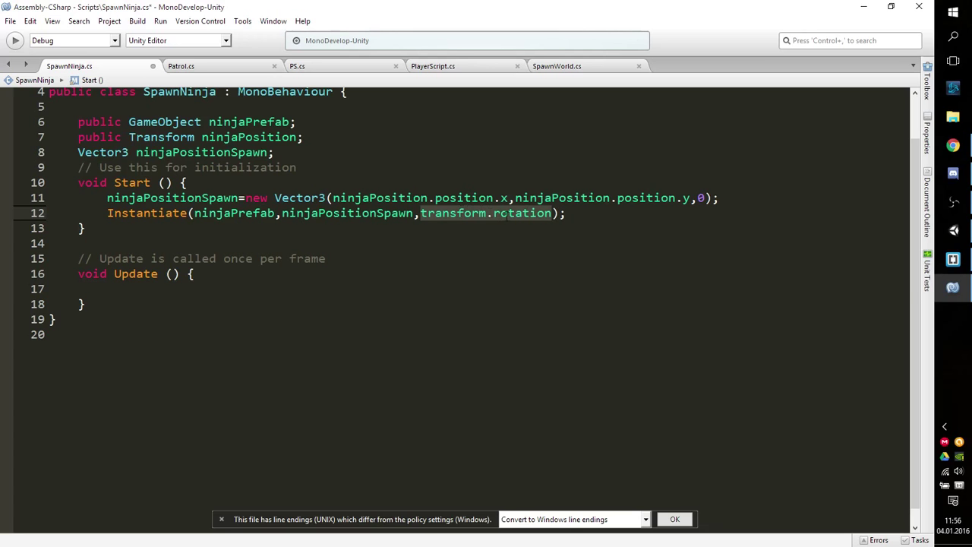
mouse_move(508, 218)
left_click(443, 213)
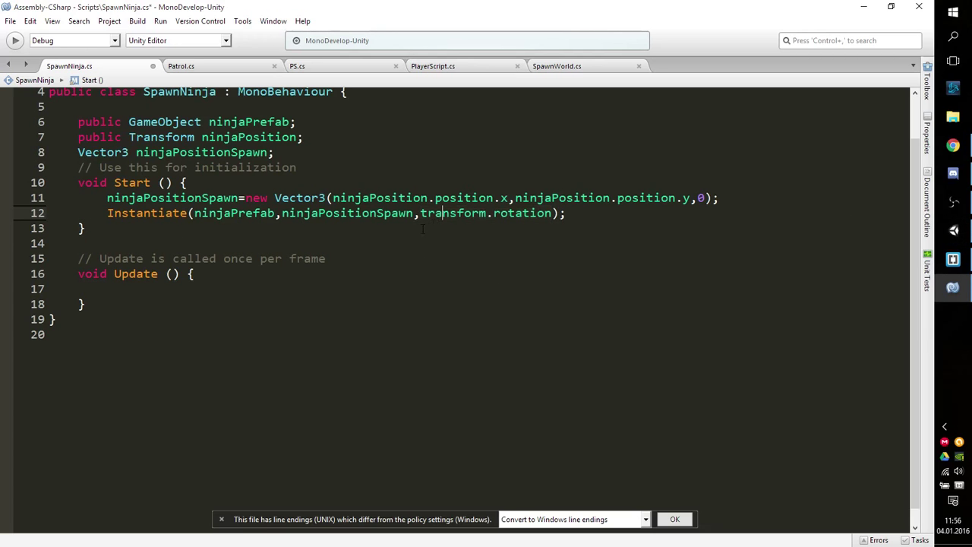
left_click_drag(420, 212, 551, 213)
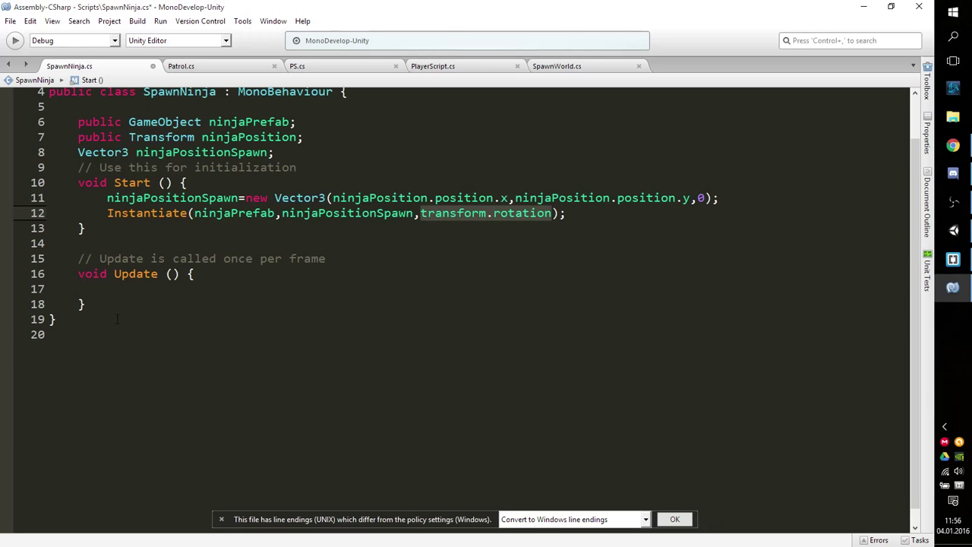
left_click_drag(89, 302, 23, 260)
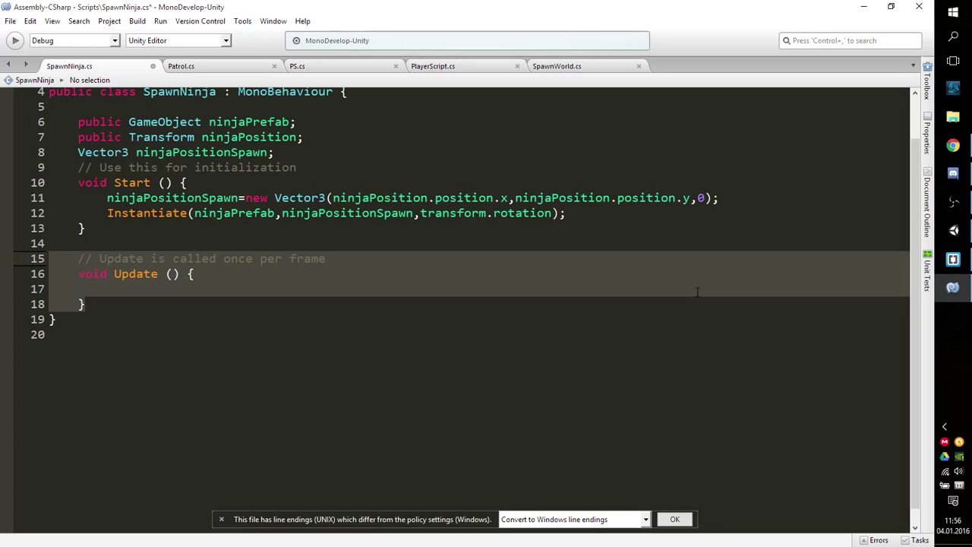
- Delete the empty Update method, add a blank line after line 8, and save SpawnNinja.cs
key("Delete")
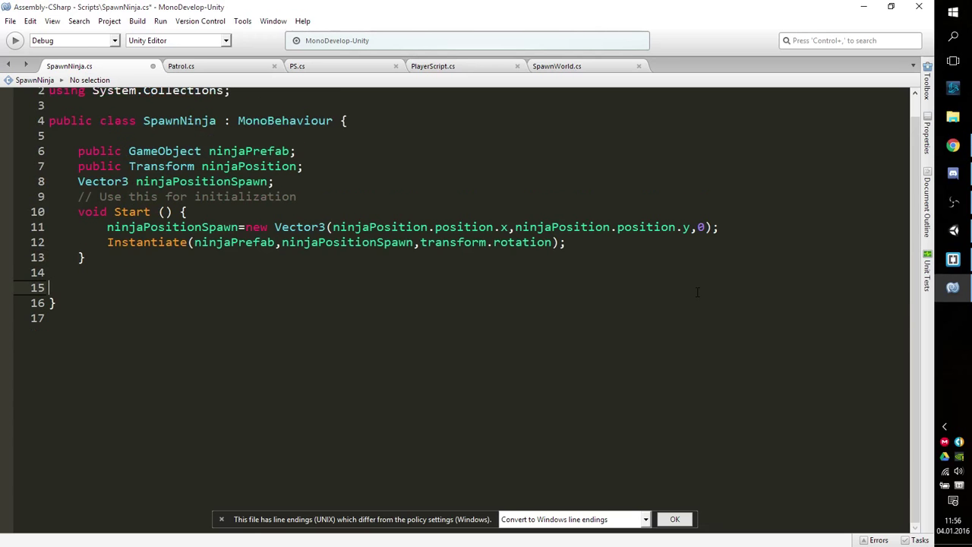
key("BackSpace")
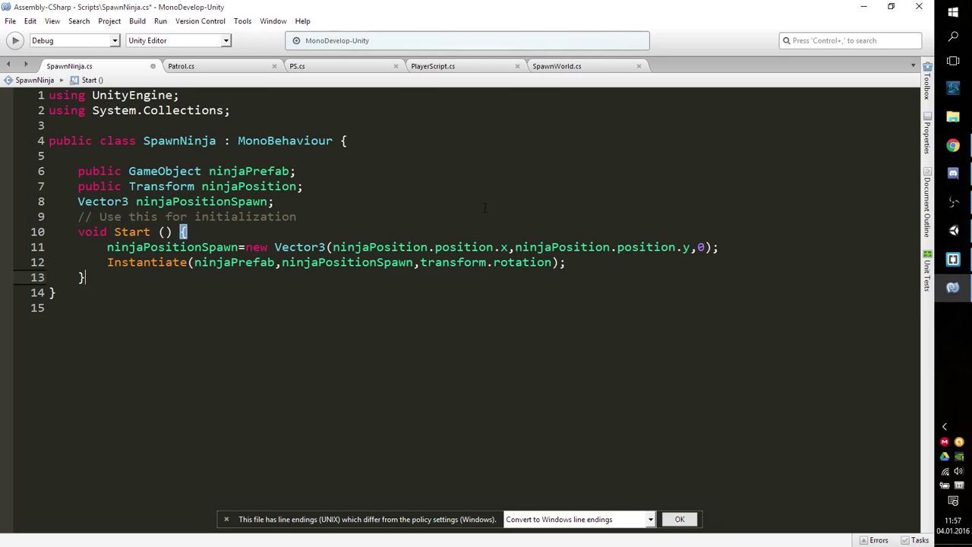
left_click(338, 196)
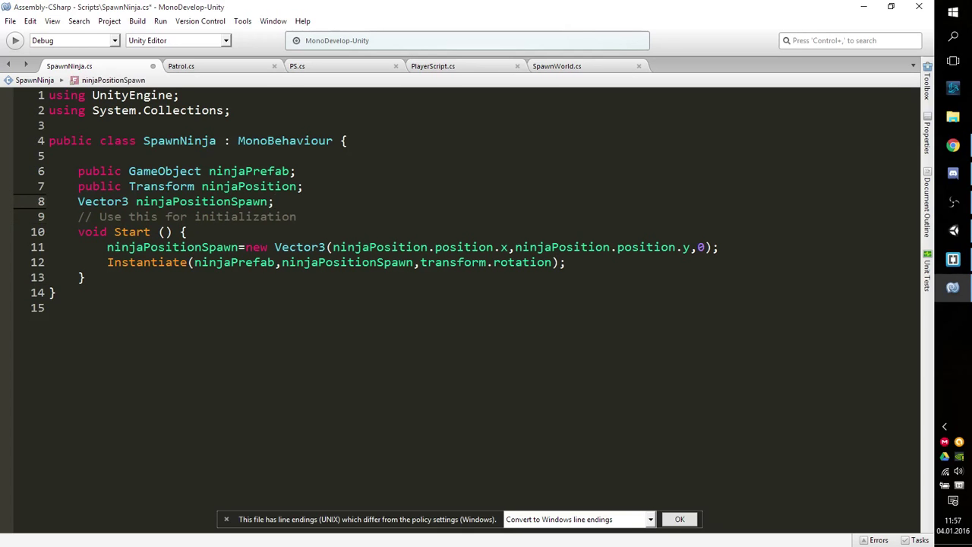
key("Return")
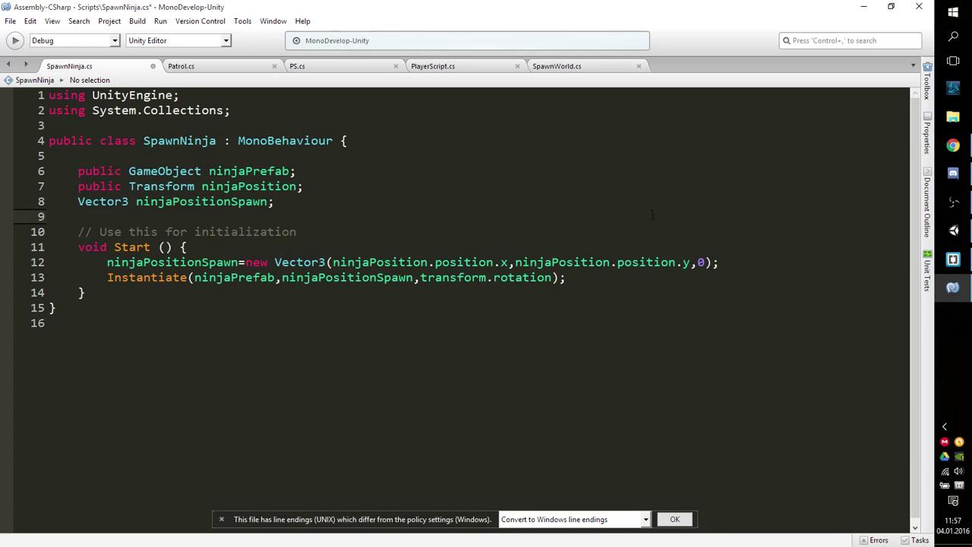
left_click(11, 20)
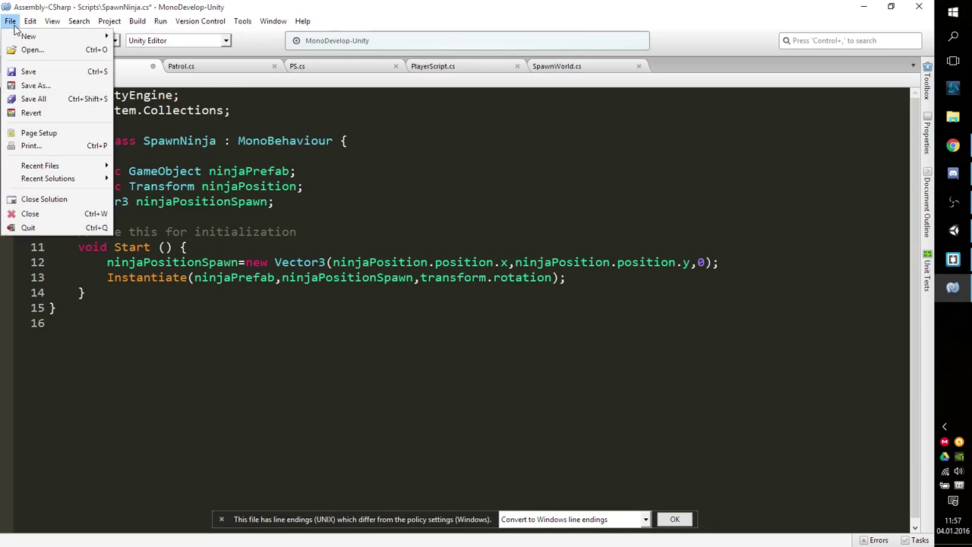
left_click(28, 71)
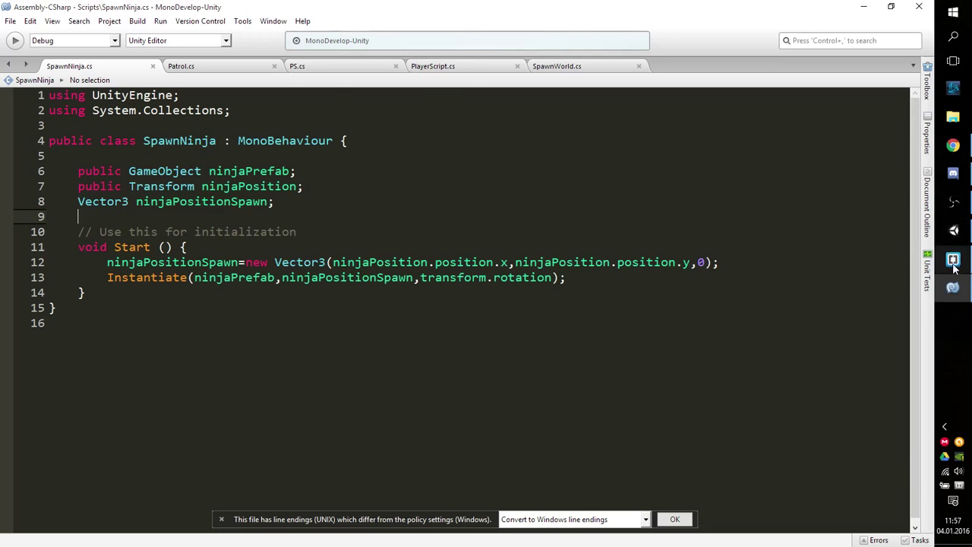
- Back in Unity, create an empty GameObject named SpawnWorld and show the Scripts folder
left_click(954, 230)
right_click(65, 168)
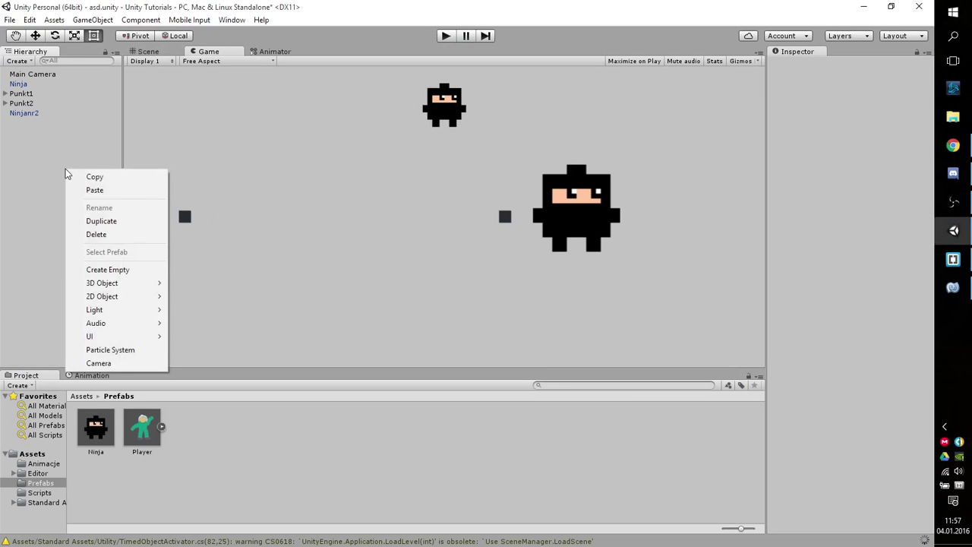
left_click(107, 269)
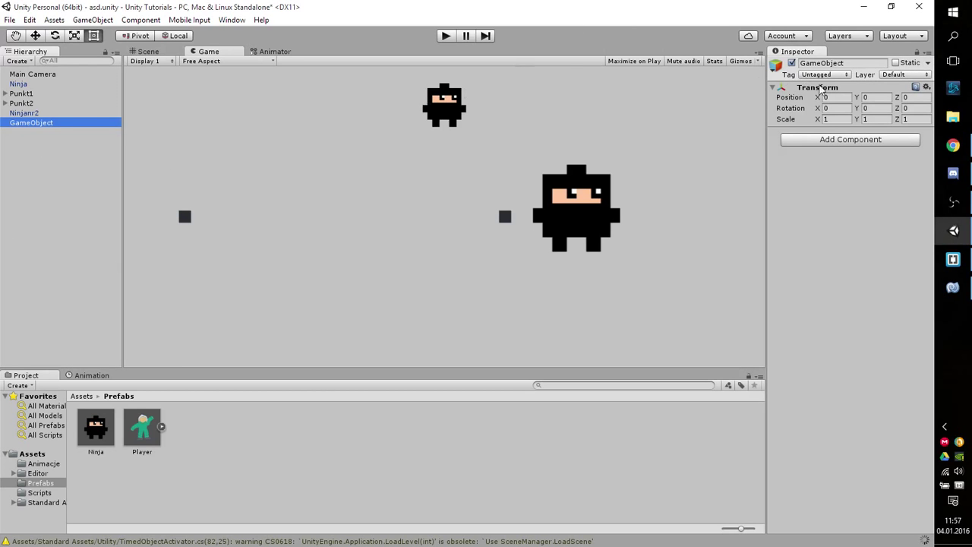
left_click(837, 63)
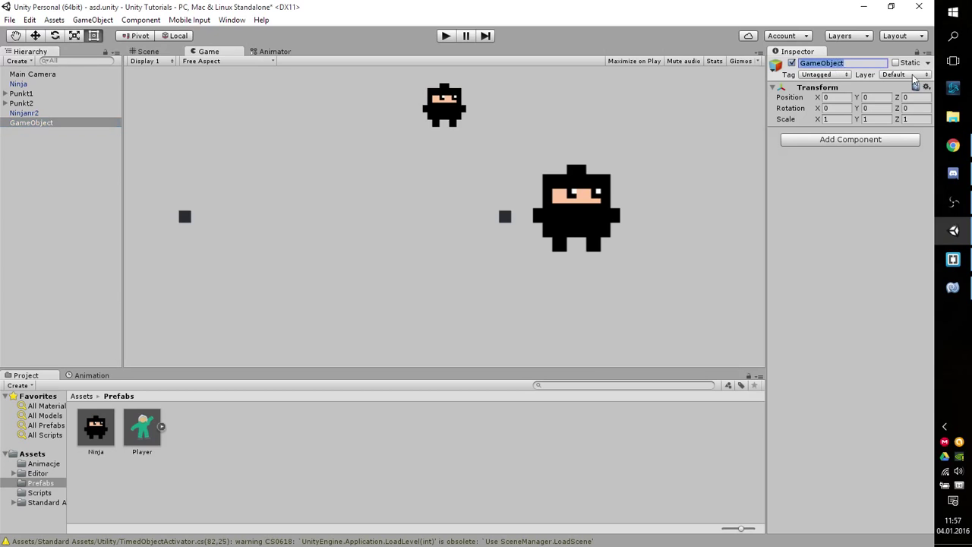
type("Spawn")
key("BackSpace")
type("Worl")
type("d")
key("Return")
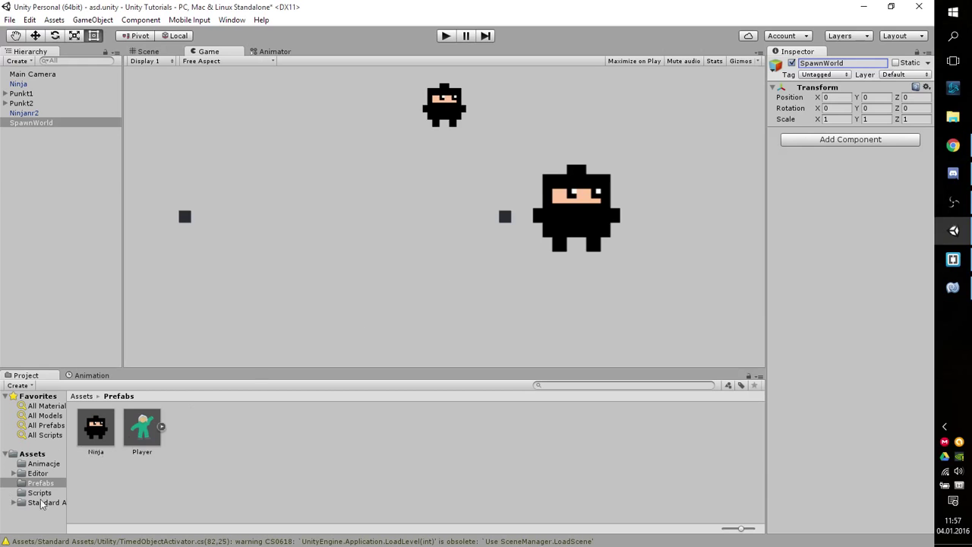
left_click(43, 492)
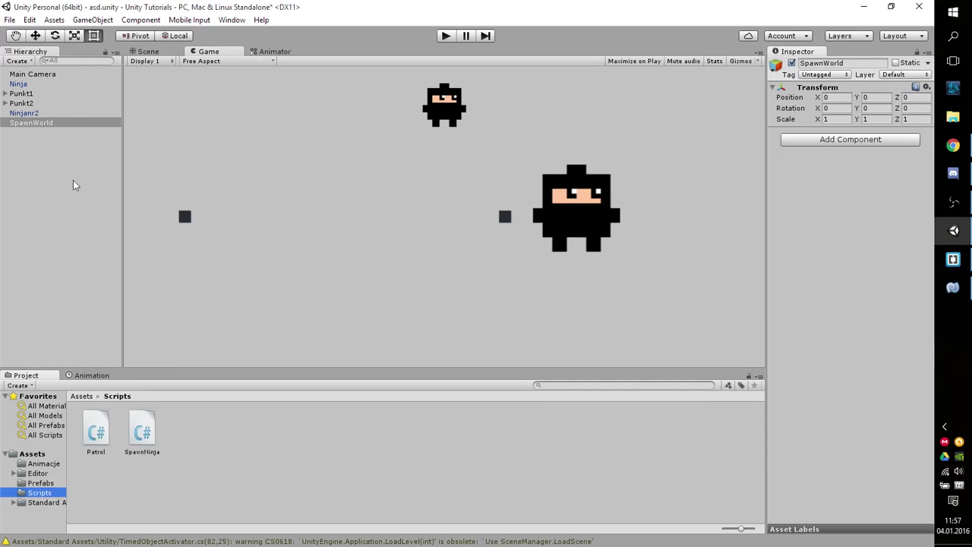
- Drag the SpawnNinja script onto SpawnWorld and check its empty Ninja Prefab field
left_click(45, 150)
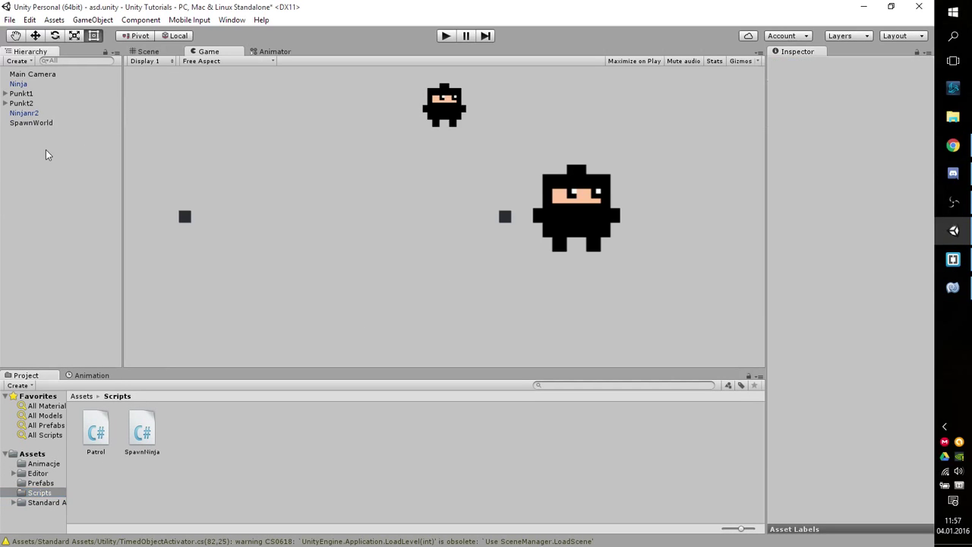
left_click(29, 126)
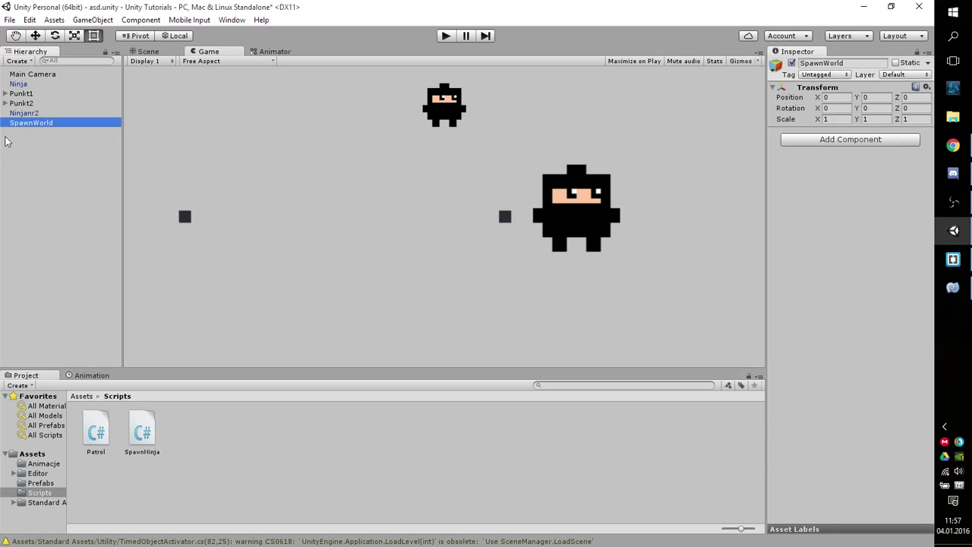
left_click(35, 143)
left_click(43, 123)
left_click(186, 466)
left_click(147, 430)
left_click_drag(148, 429, 41, 122)
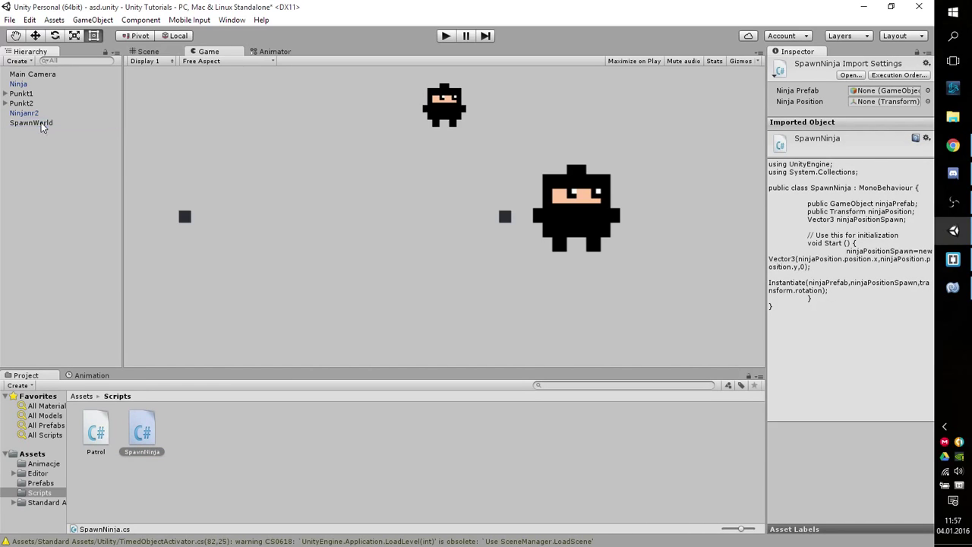
left_click(43, 122)
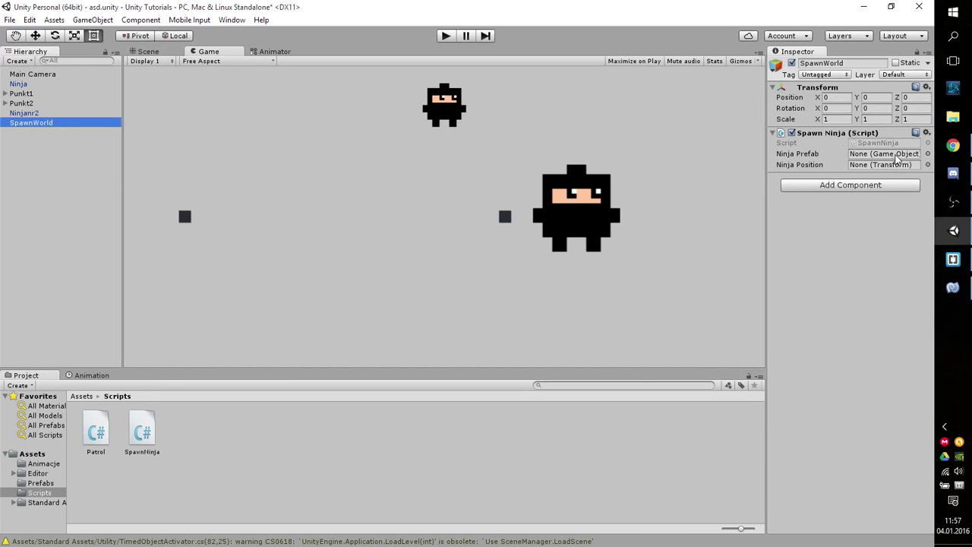
left_click(882, 154)
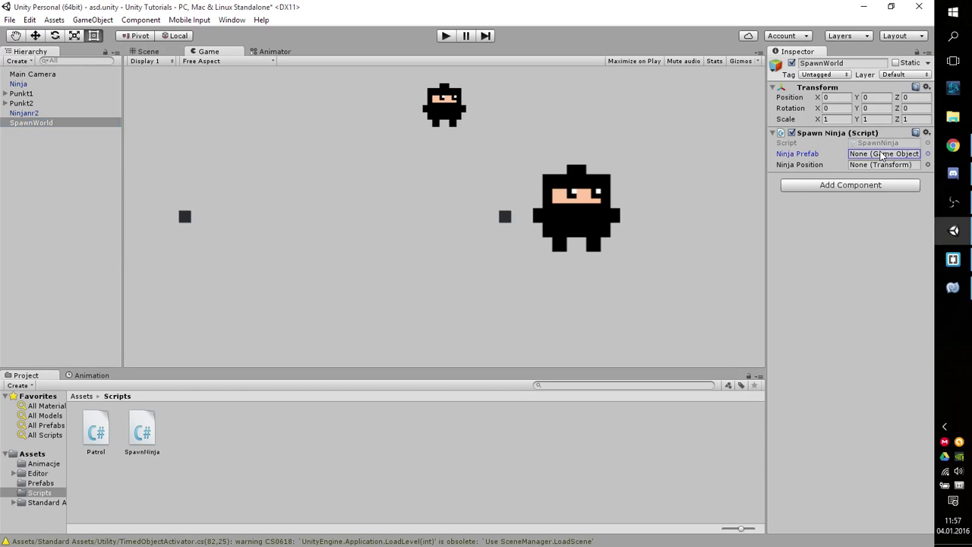
- Create another empty GameObject and set its position to X 0.5, Y 0.5
right_click(71, 183)
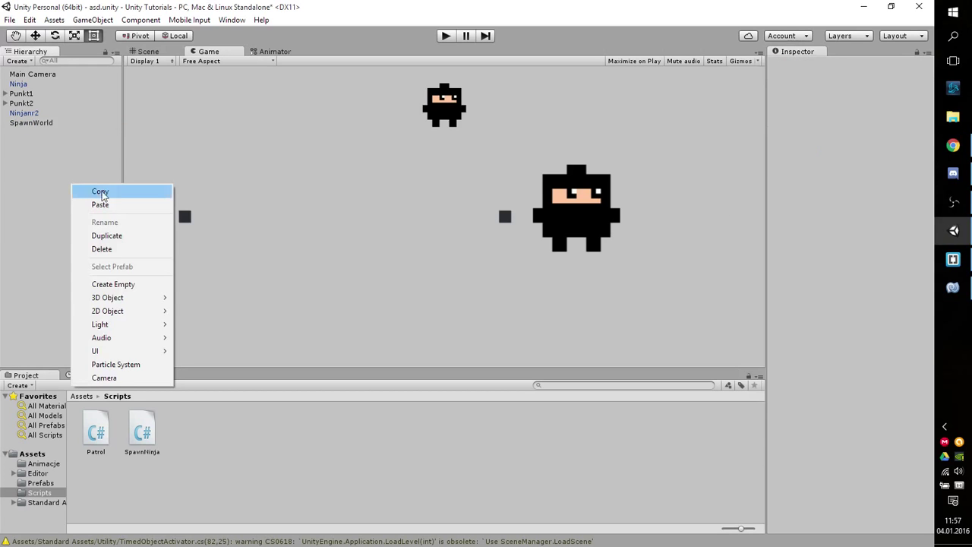
left_click(122, 287)
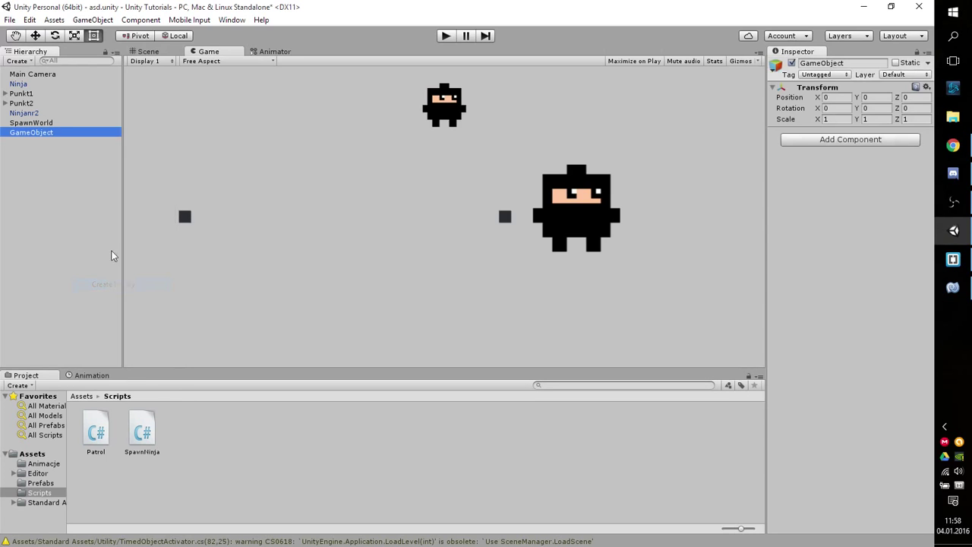
left_click(832, 97)
left_click(837, 97)
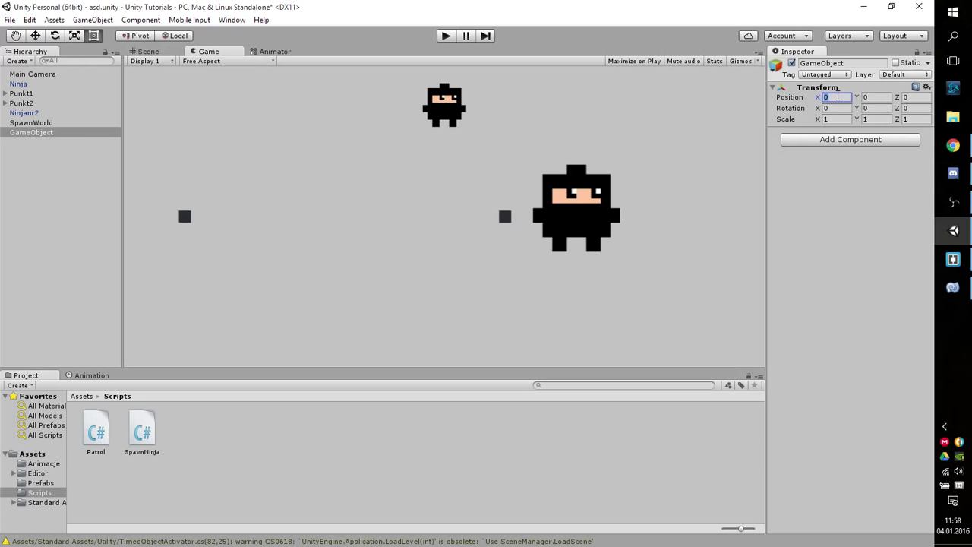
type(".5")
left_click(887, 97)
- Turn off the Patrol script on Ninjanr2 after inspecting the Ninja's components
left_click(38, 83)
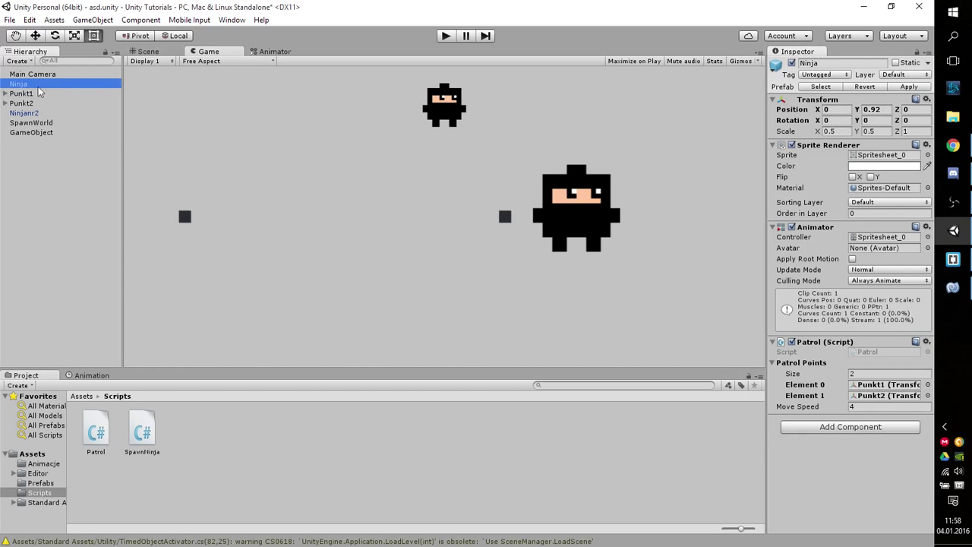
left_click(795, 343)
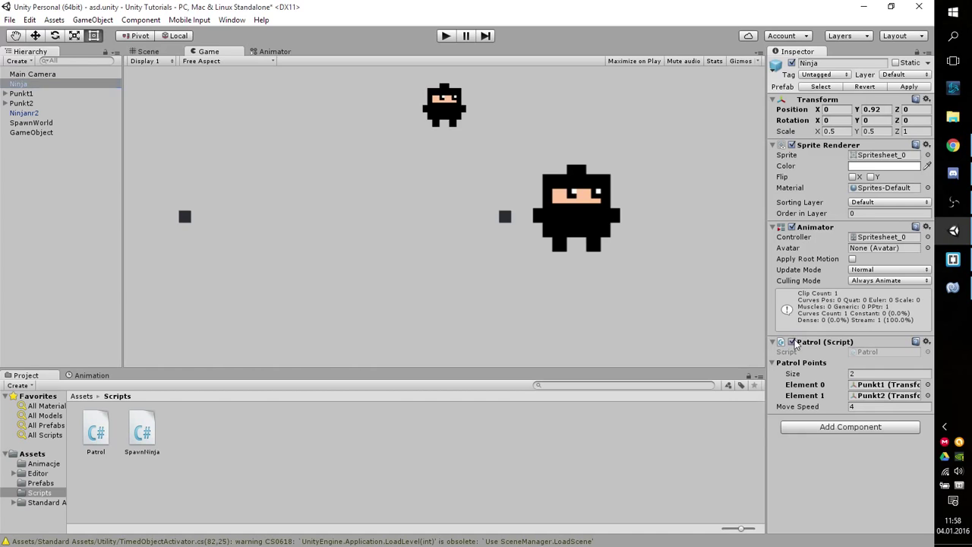
left_click(38, 114)
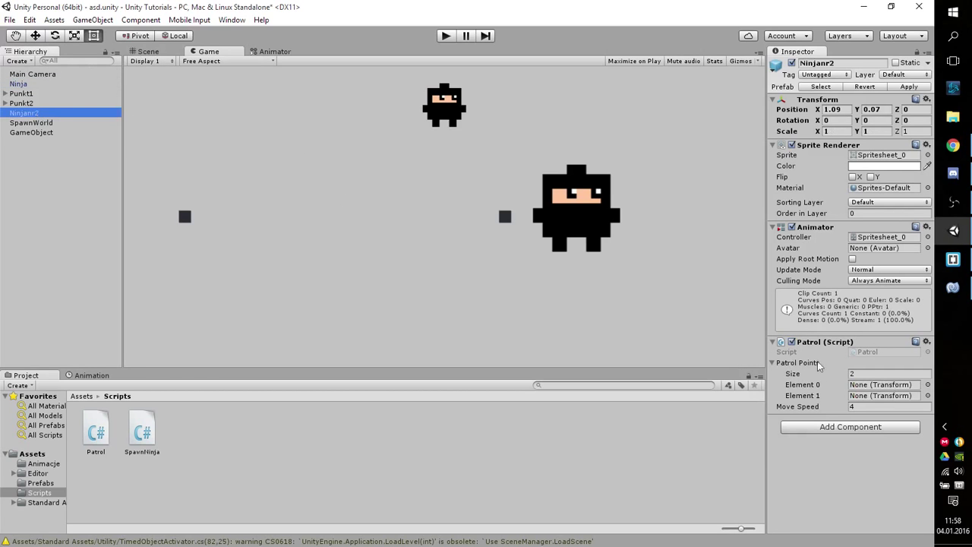
left_click(793, 347)
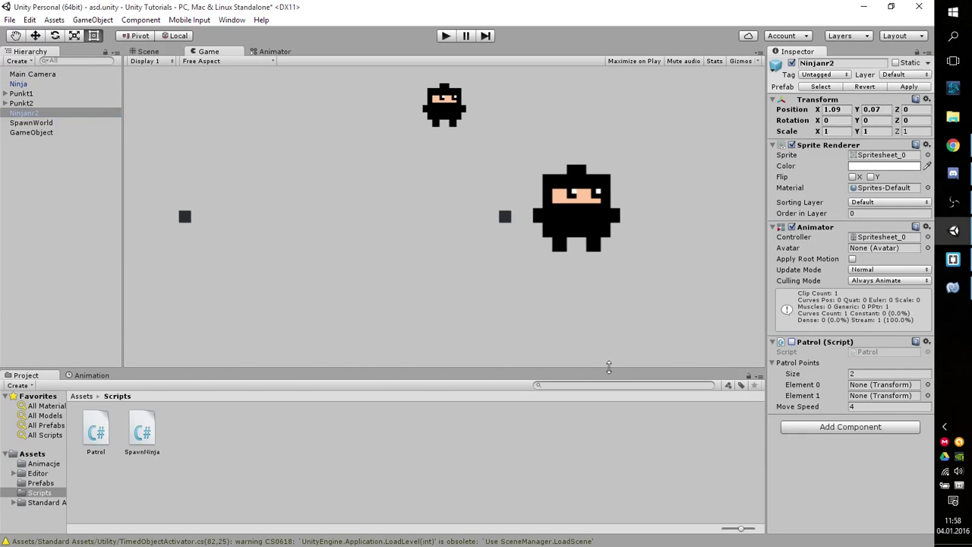
left_click(26, 133)
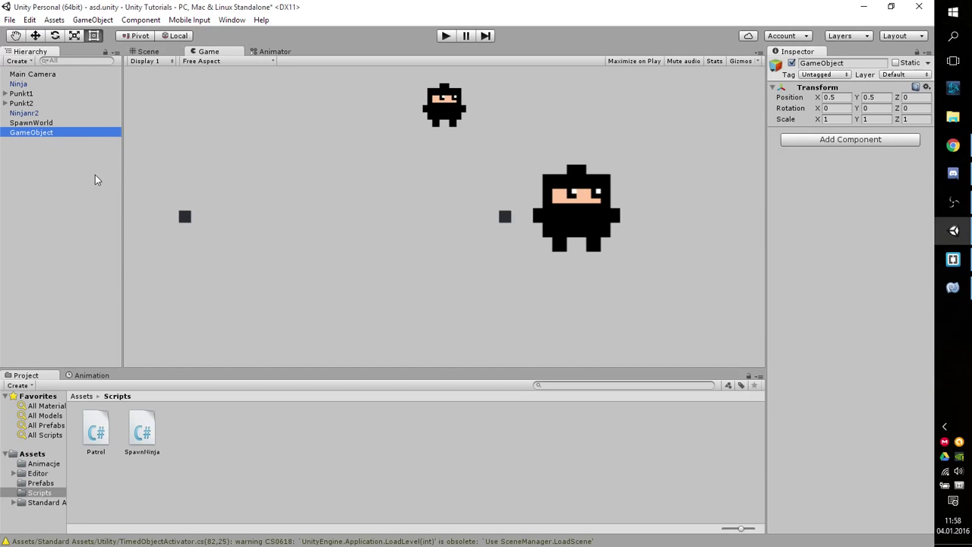
- Add a second empty object, GameObject (1), at position X 1, Y 1
left_click(38, 146)
left_click(49, 132)
right_click(35, 178)
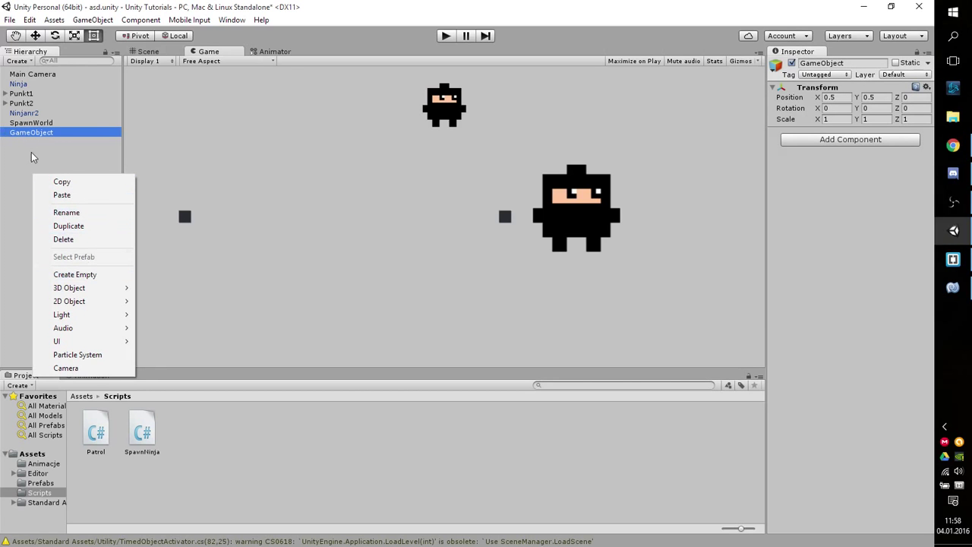
right_click(35, 155)
left_click(114, 256)
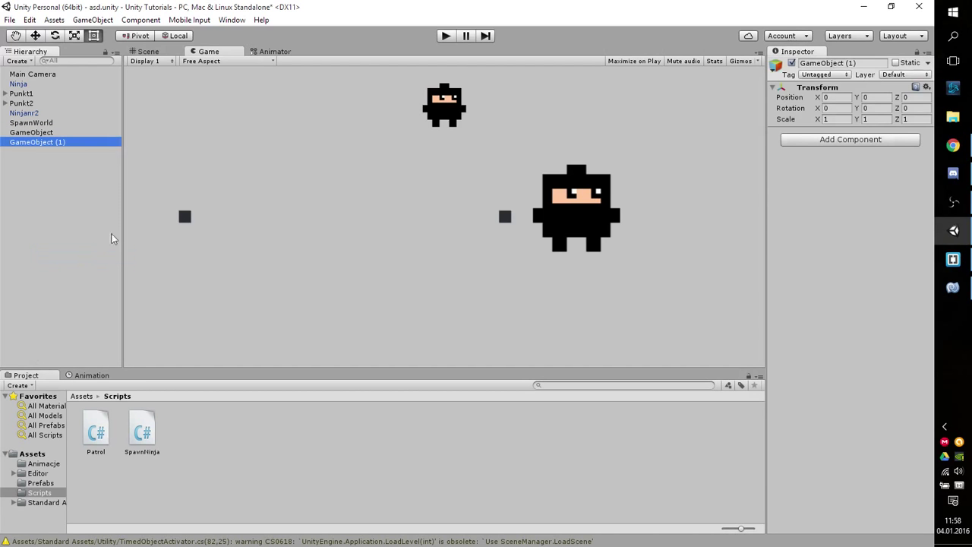
left_click(844, 99)
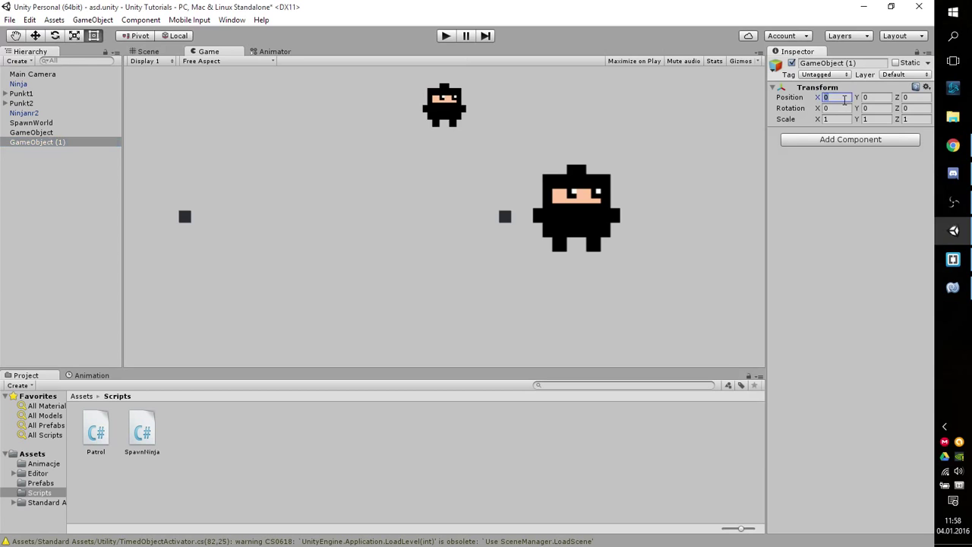
type("1")
left_click(873, 97)
type("1")
left_click_drag(412, 369, 412, 372)
- Inspect SpawnWorld's Spawn Ninja script settings, then select GameObject (1)
left_click(80, 183)
left_click(51, 135)
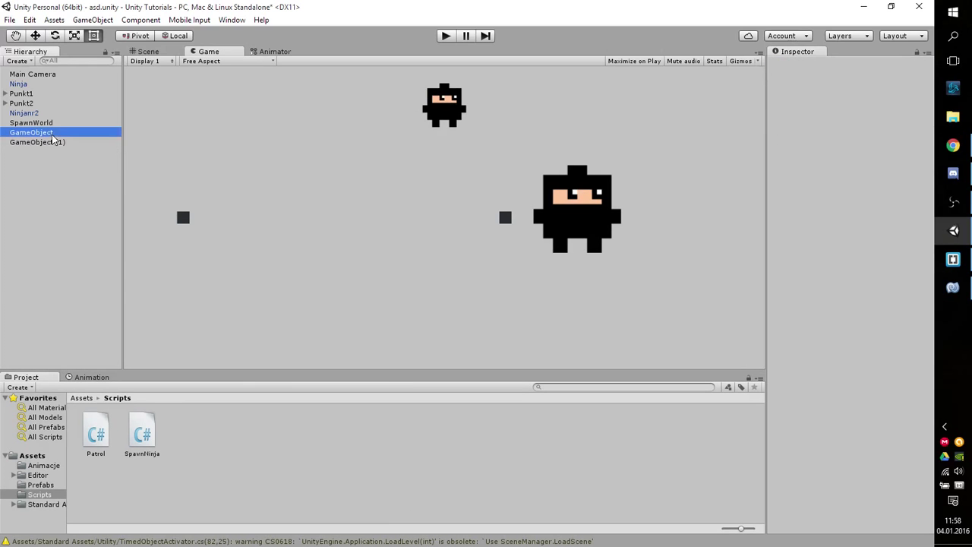
left_click(44, 114)
left_click(44, 122)
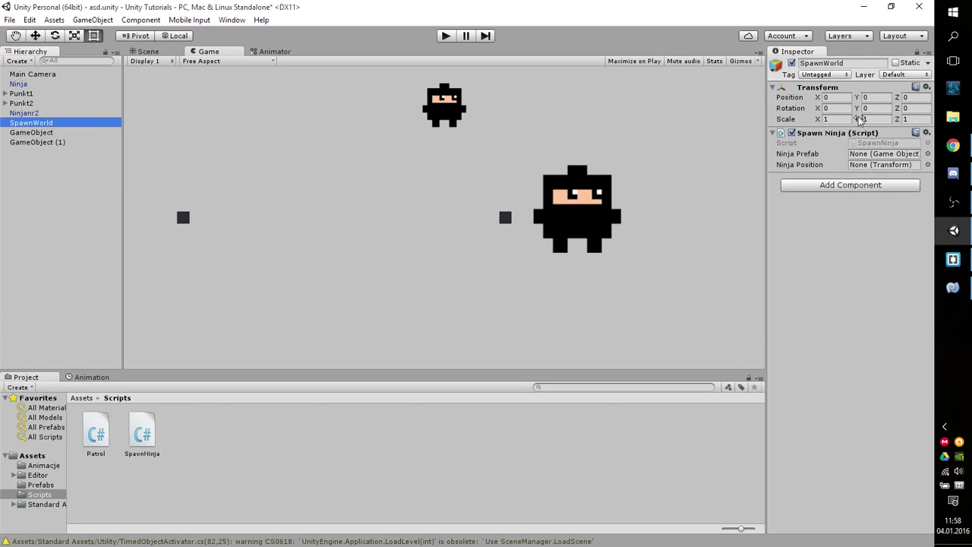
left_click(917, 58)
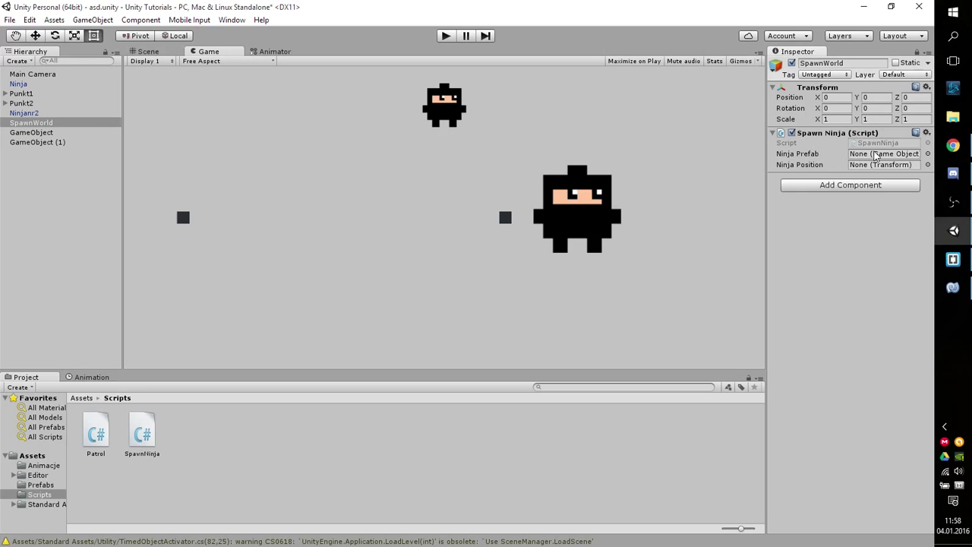
left_click(76, 142)
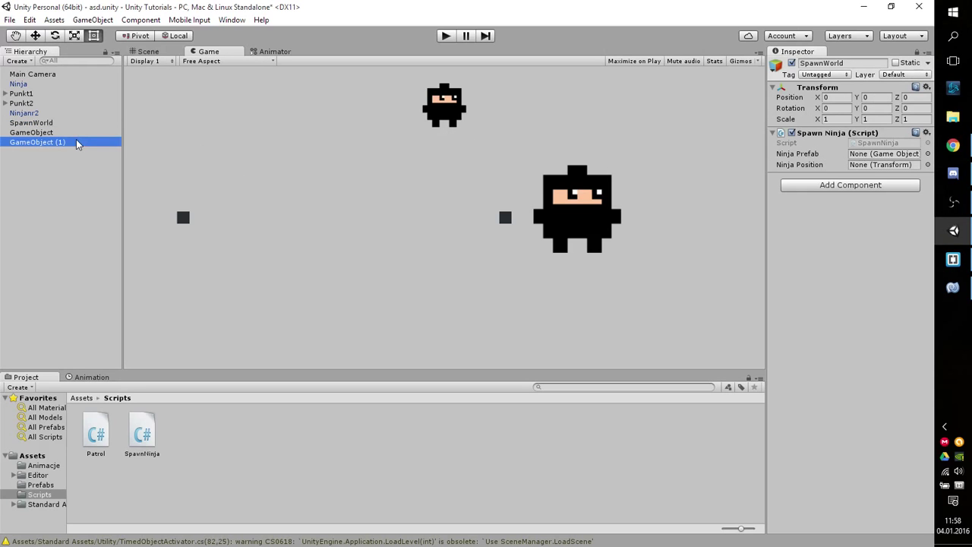
- Delete GameObject (1) and assign GameObject as SpawnWorld's Ninja Position
key("Delete")
left_click(32, 132)
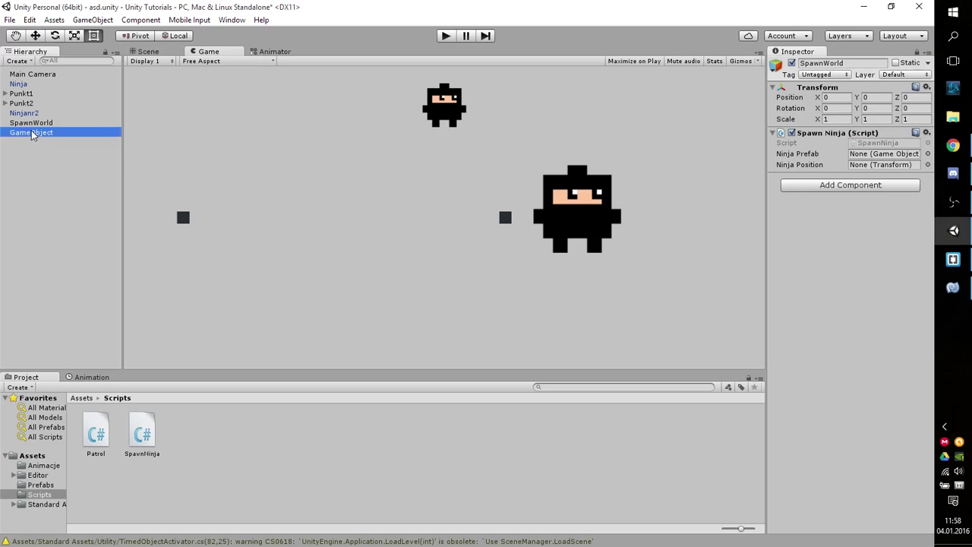
left_click_drag(31, 132, 891, 168)
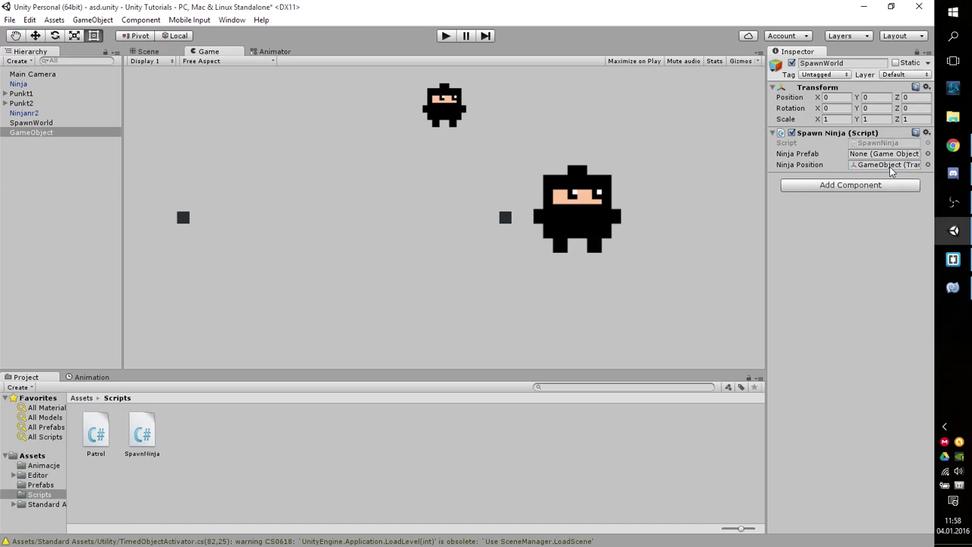
- Assign the Ninja prefab from the Prefabs folder to the Ninja Prefab field
left_click(40, 484)
left_click(91, 431)
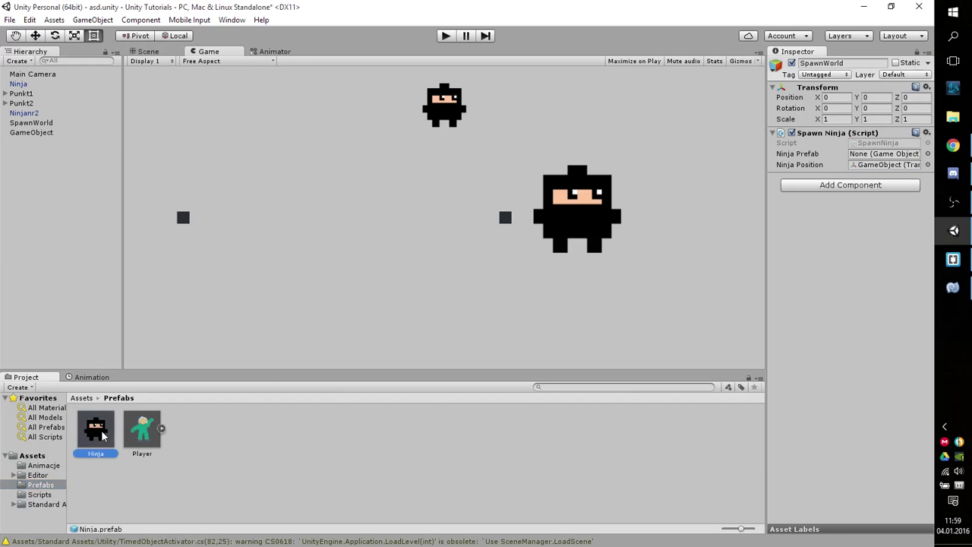
left_click_drag(99, 433, 876, 157)
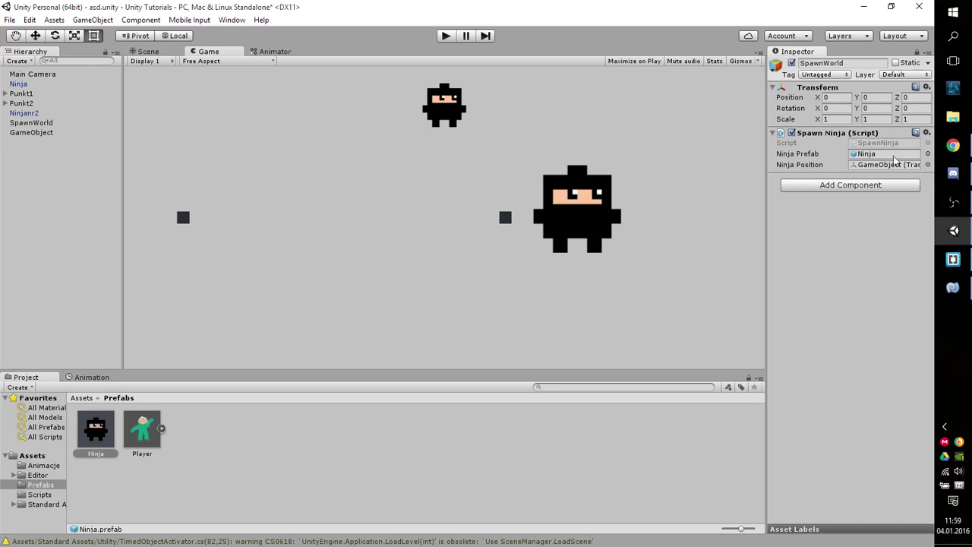
- Play-test the scene and inspect the spawned Ninja(Clone) and its spawn GameObject
left_click(445, 38)
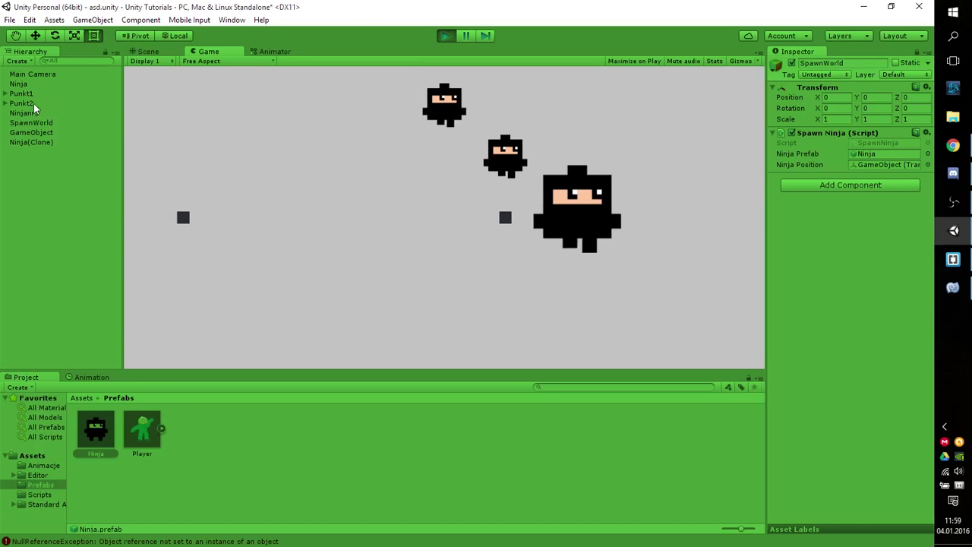
left_click(35, 141)
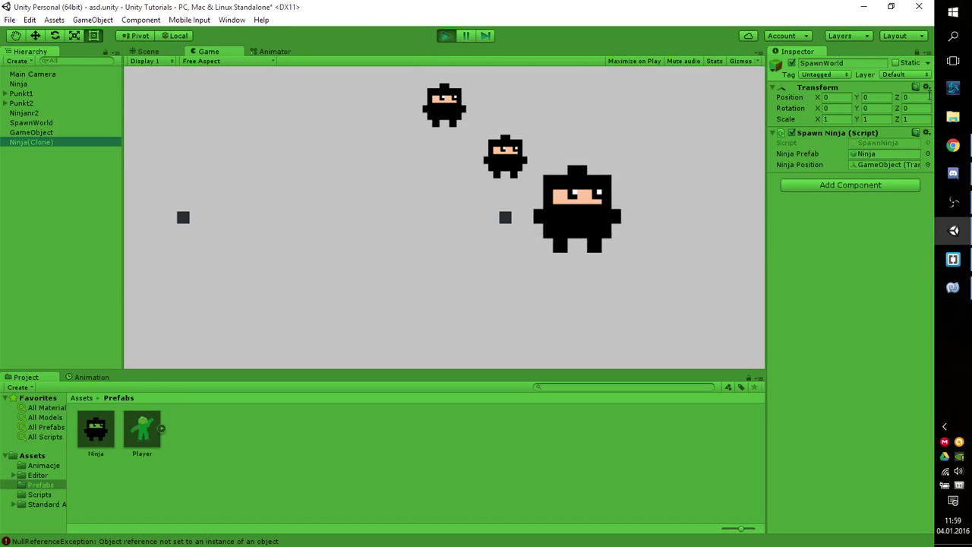
left_click(893, 163)
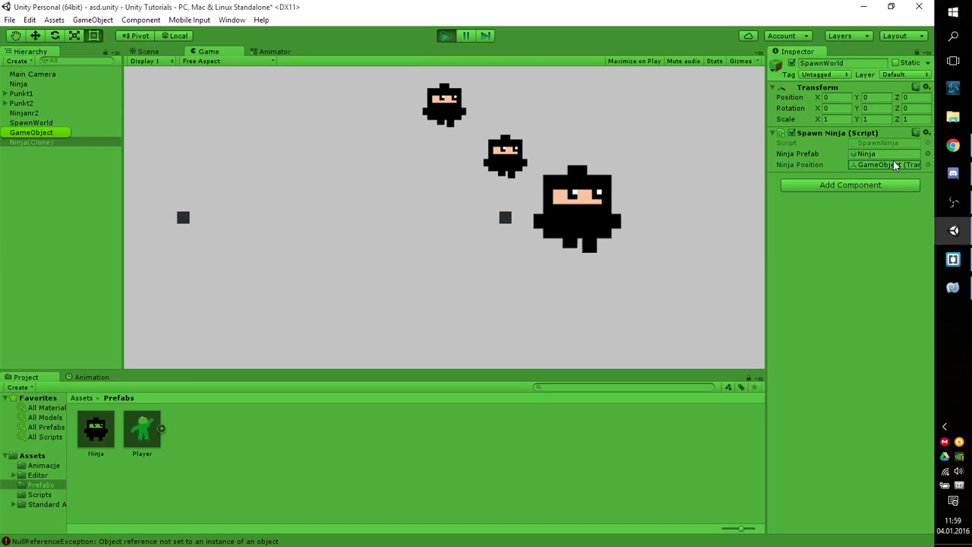
left_click(44, 142)
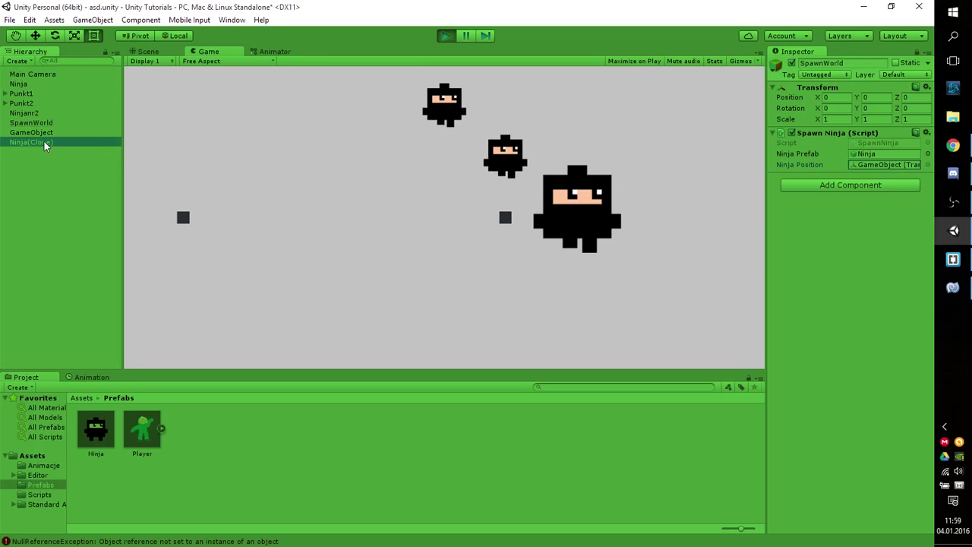
left_click(47, 132)
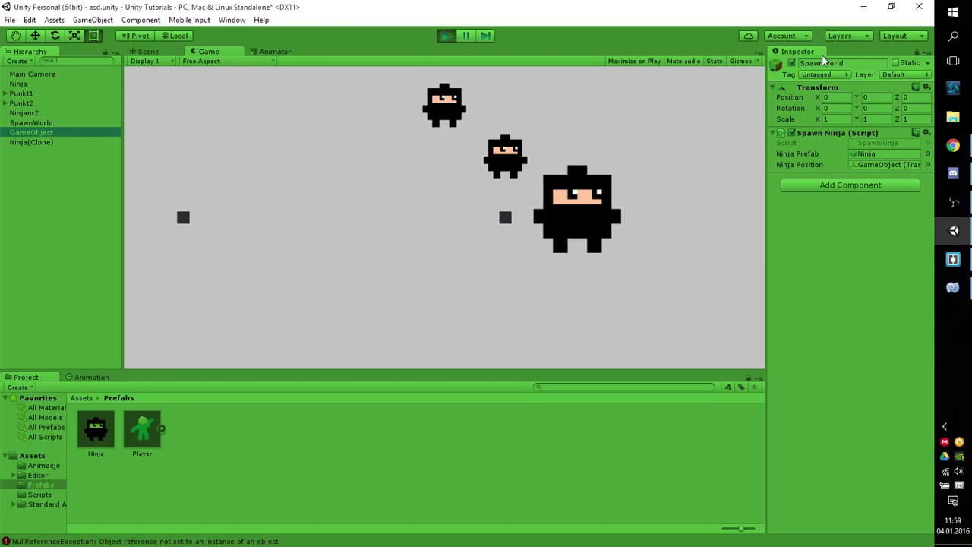
- Set SpawnWorld's position to X 1, Y 1, reapplying it after stopping play mode
left_click(840, 97)
type("1")
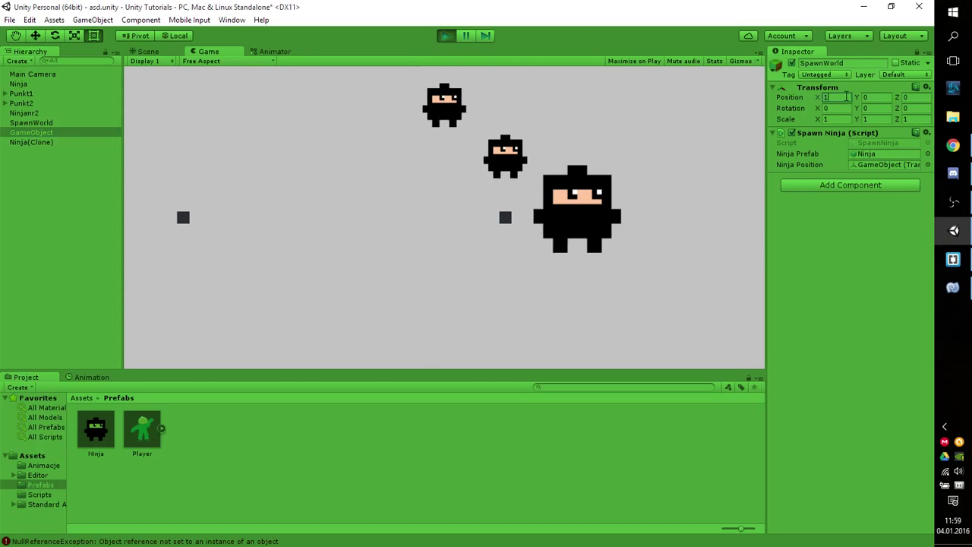
left_click(873, 97)
type("1")
left_click(445, 38)
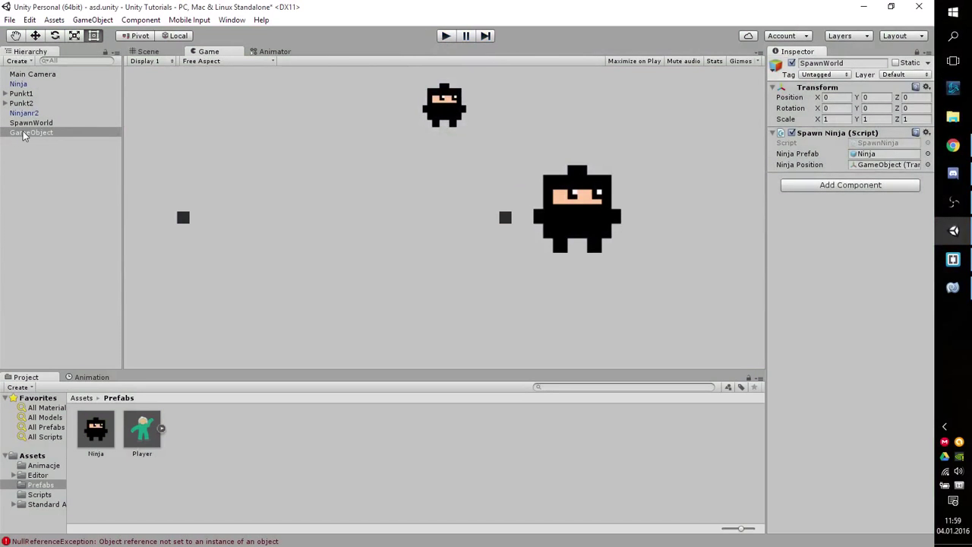
left_click(840, 97)
type("1")
key("Tab")
type("1")
- Play again to check the Ninja(Clone) spawns above the right-hand marker, then stop
left_click(445, 36)
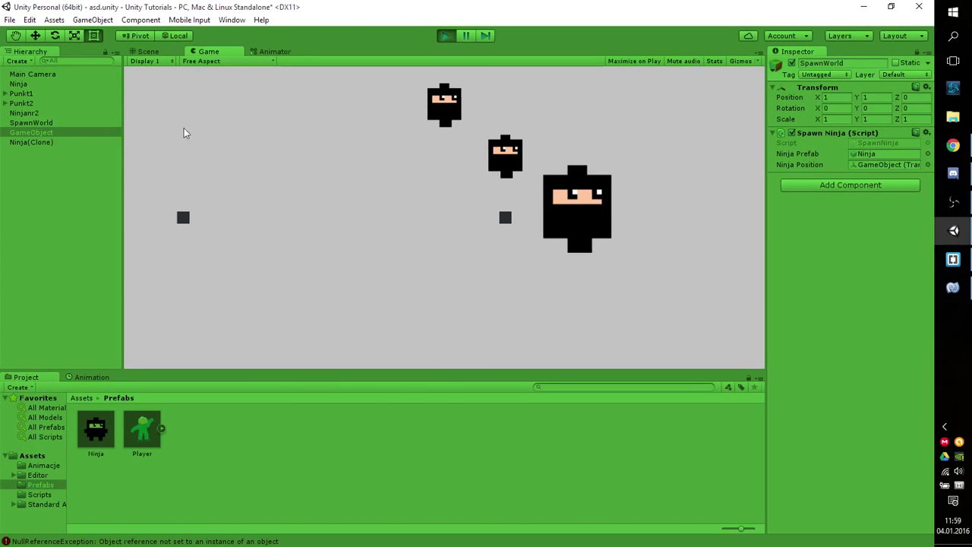
left_click(58, 142)
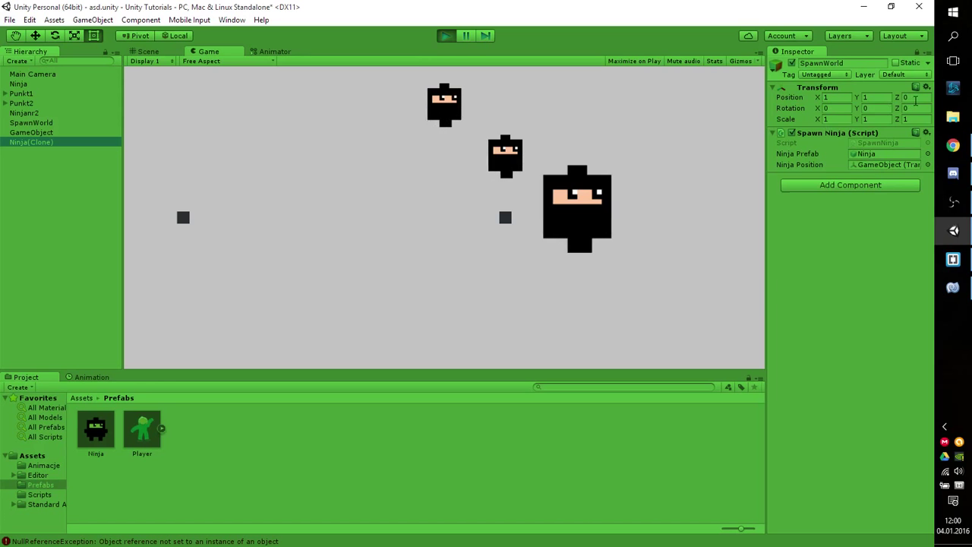
left_click(53, 131)
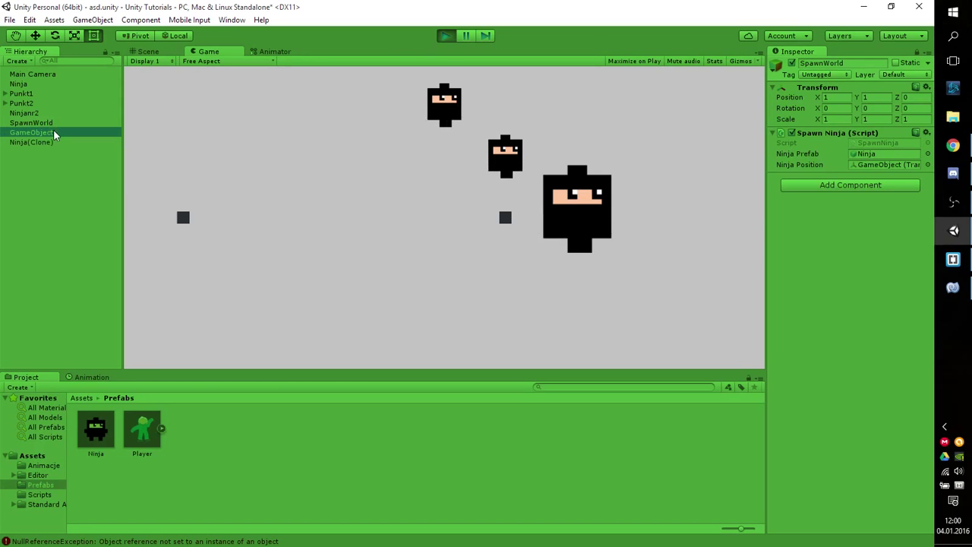
left_click(445, 36)
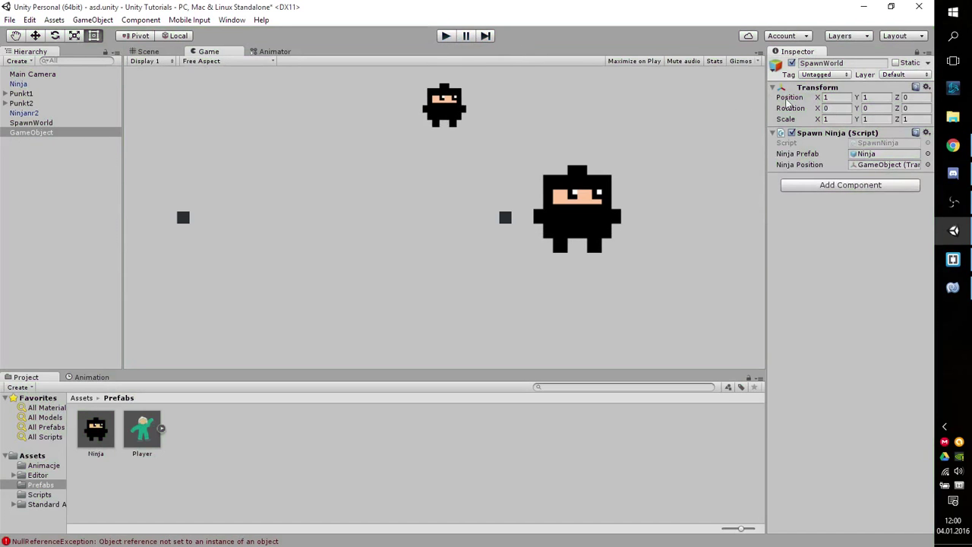
- Change SpawnWorld's position to X 2, Y 2
left_click(831, 97)
type("2")
left_click(874, 97)
type("2")
- Play-test, inspect the Ninja(Clone) while dragging SpawnWorld's X position far left, then stop
left_click(445, 36)
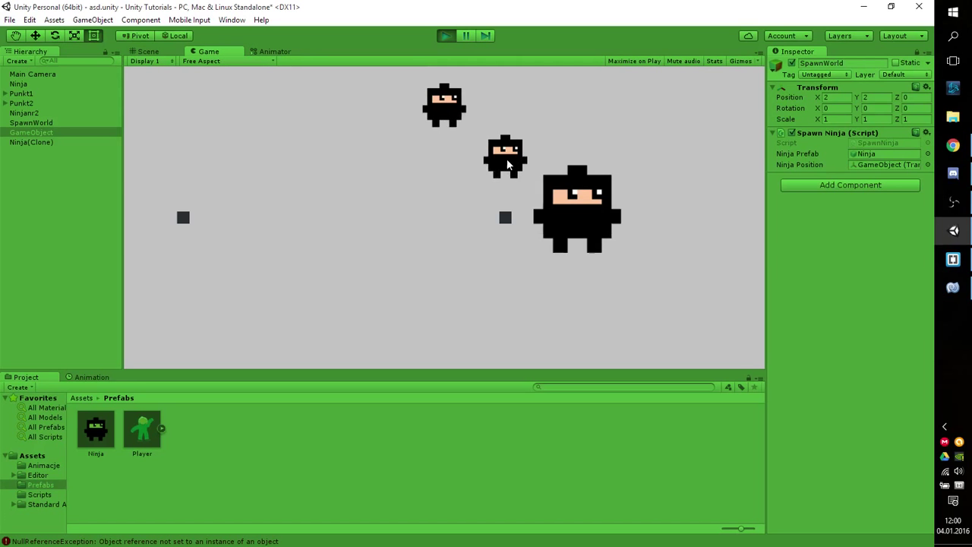
left_click(58, 140)
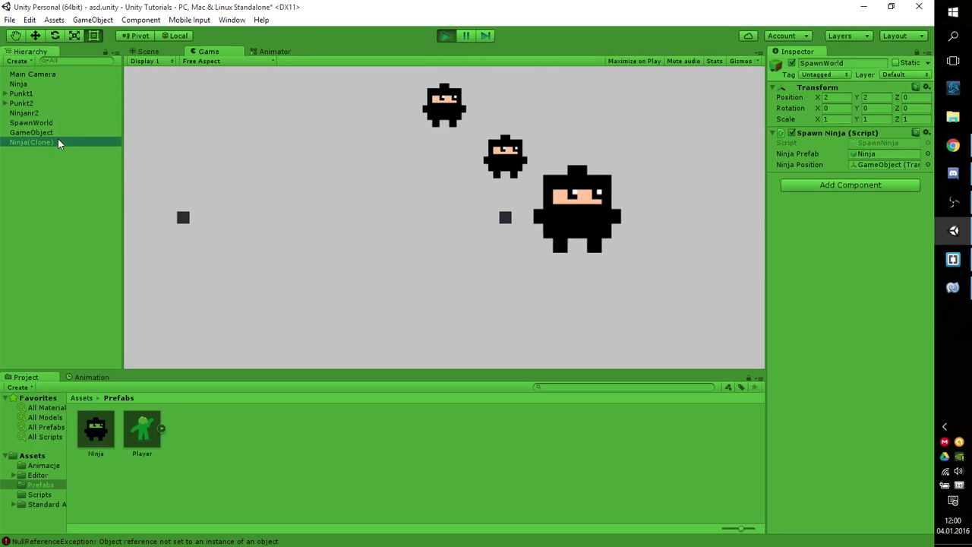
left_click(65, 132)
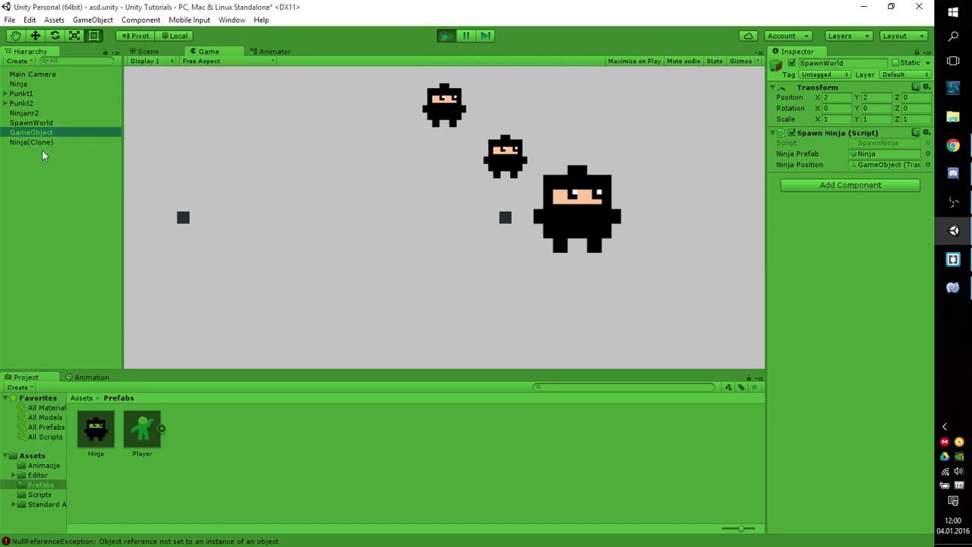
left_click(56, 143)
left_click(809, 97)
type("0.5")
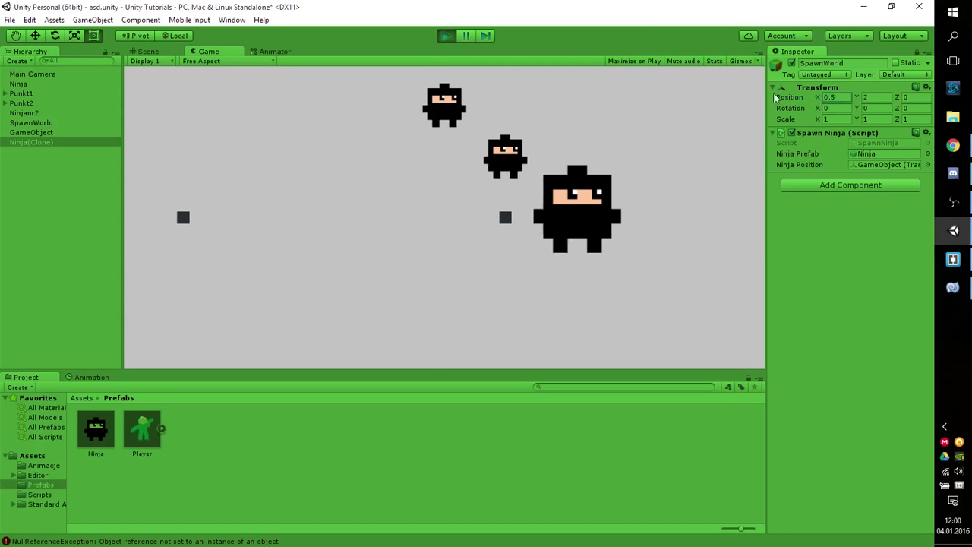
mouse_move(817, 97)
left_mouse_down()
mouse_move(319, 111)
mouse_move(843, 97)
mouse_move(909, 70)
mouse_move(899, 167)
left_mouse_up()
left_click(901, 163)
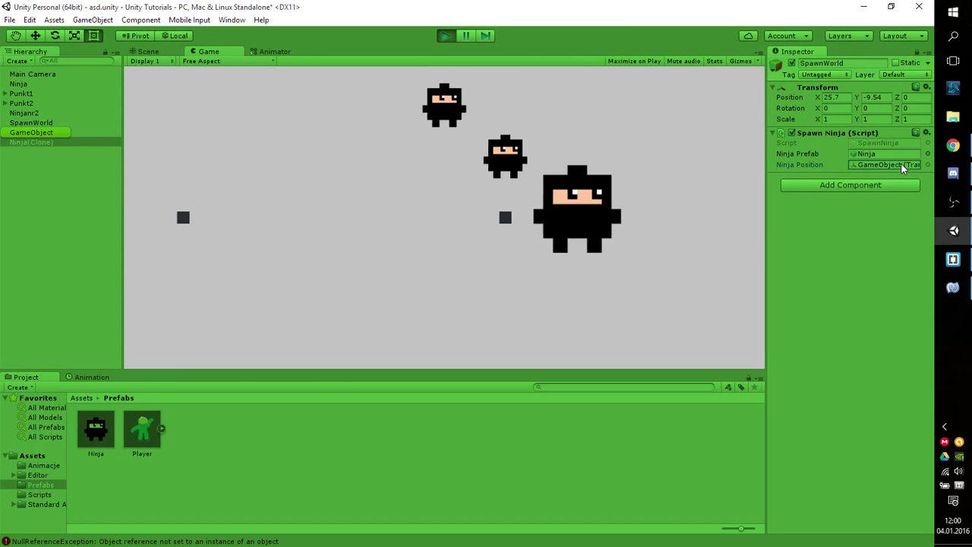
left_click(25, 131)
left_click(448, 36)
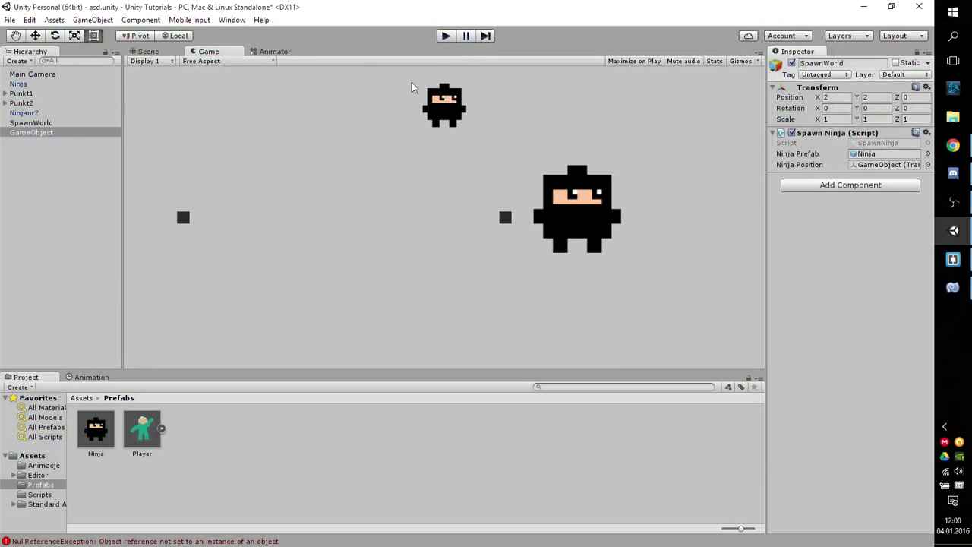
- Reset the position X to 0 and start setting Y back to 0
left_click(21, 135)
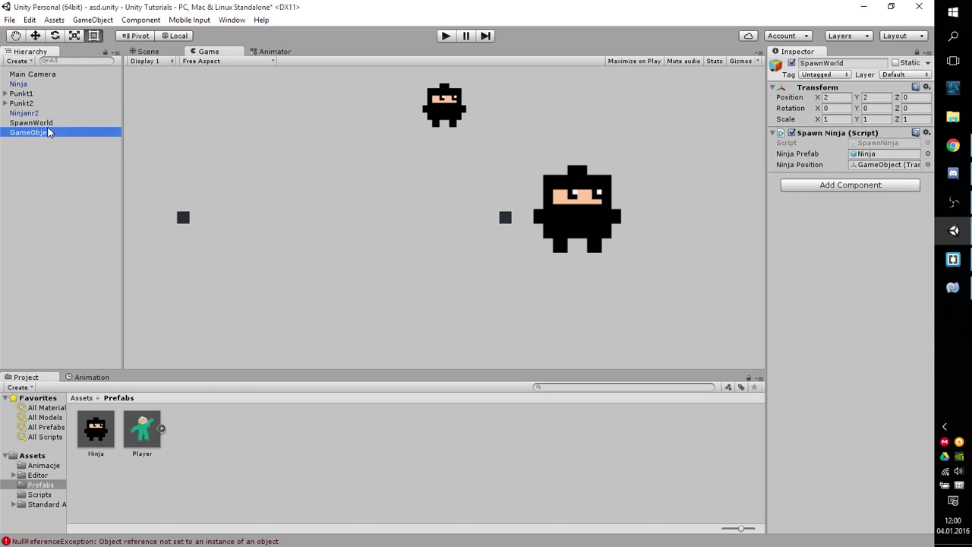
left_click(837, 97)
type("0")
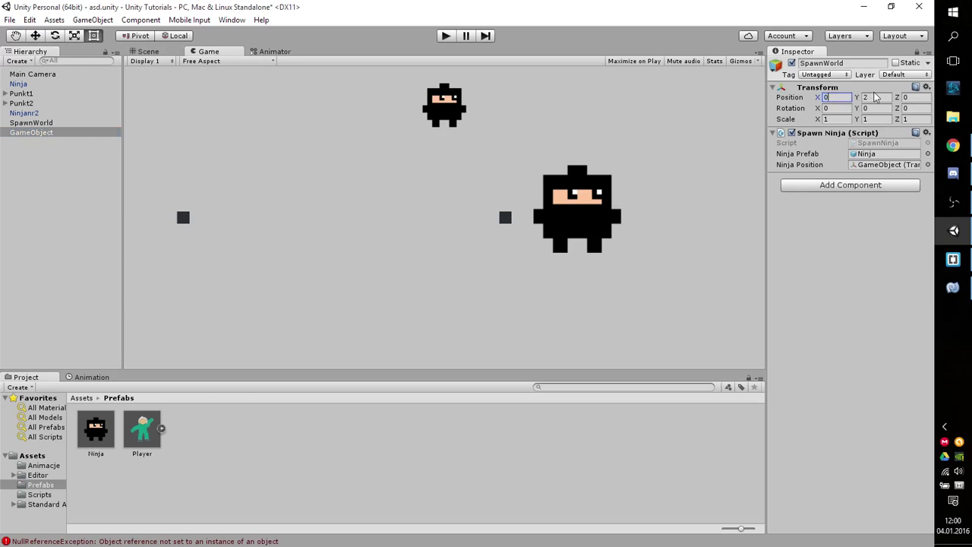
left_click(874, 97)
- Finish Y at 0 and add a Cube as a child of GameObject via 3D Object > Cube
type("0")
right_click(43, 133)
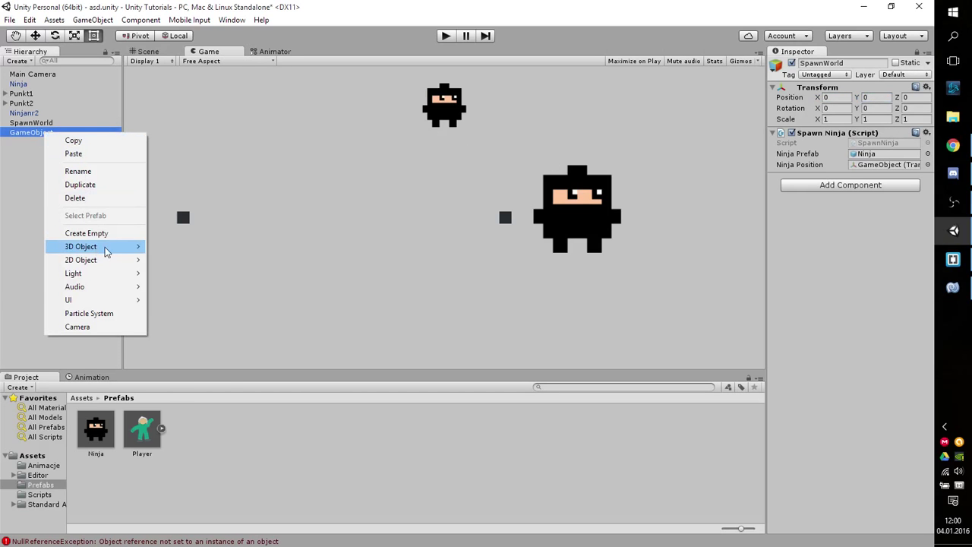
mouse_move(106, 251)
left_click(152, 249)
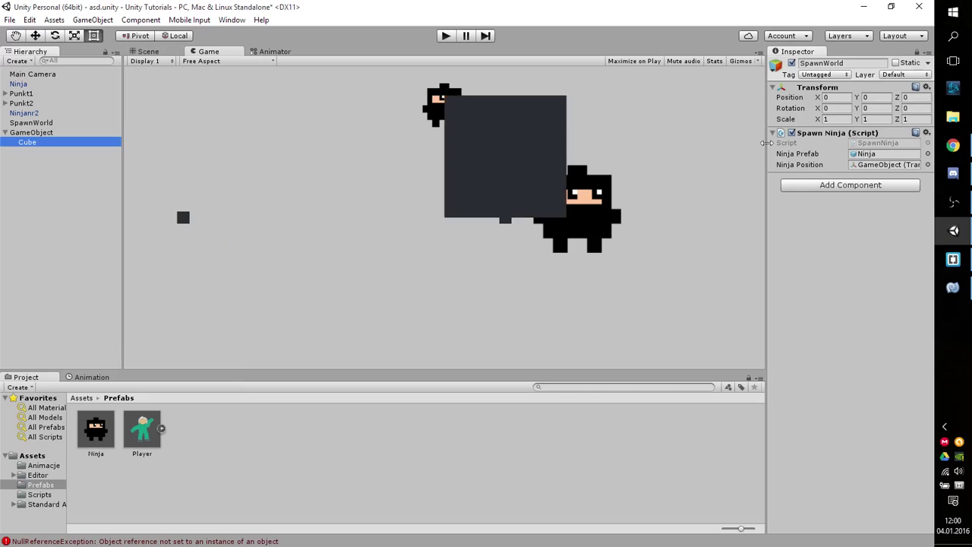
- Restore the mistakenly edited scale to 1 by 1 and unlock the Inspector
left_click(839, 120)
type("0.1")
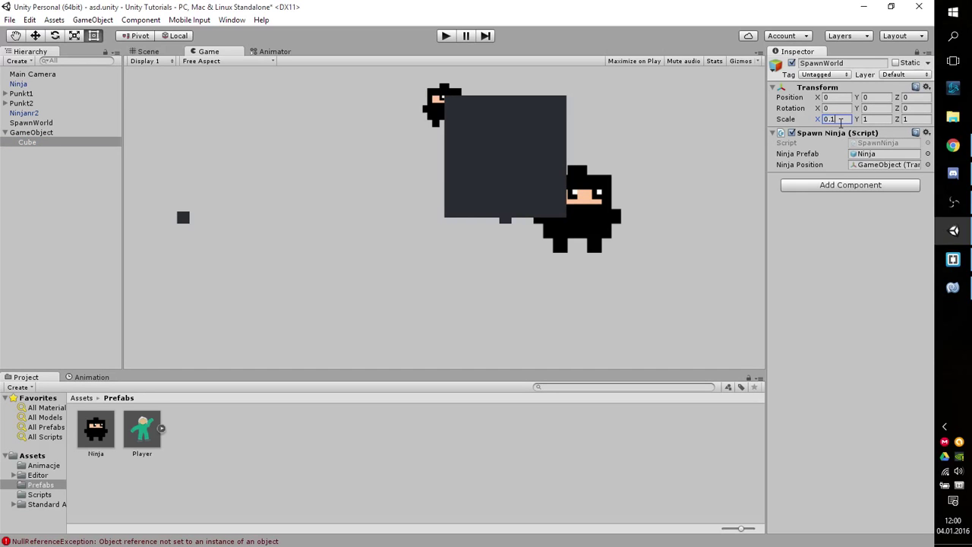
left_click(867, 119)
type("0.1")
left_click(17, 134)
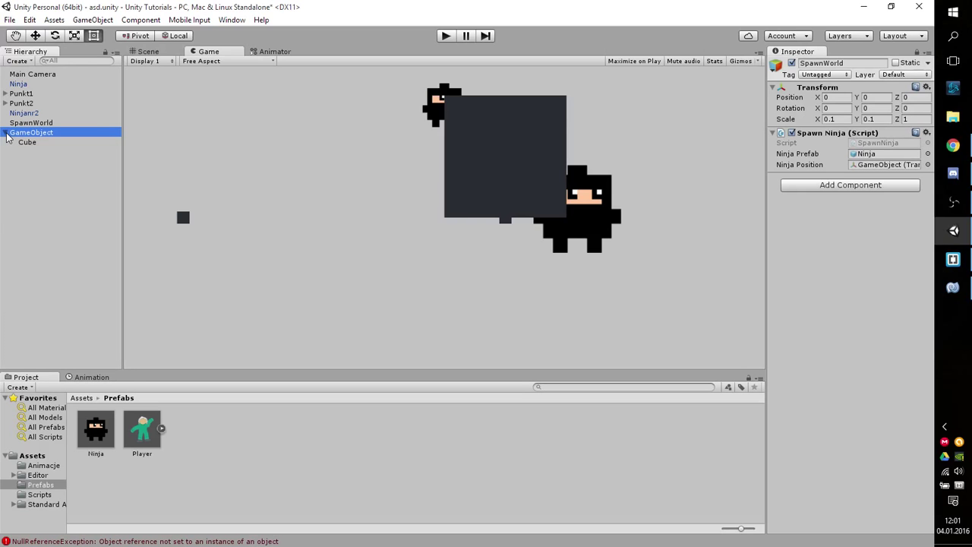
left_click(6, 133)
left_click(839, 120)
type("1")
key("Tab")
type("1")
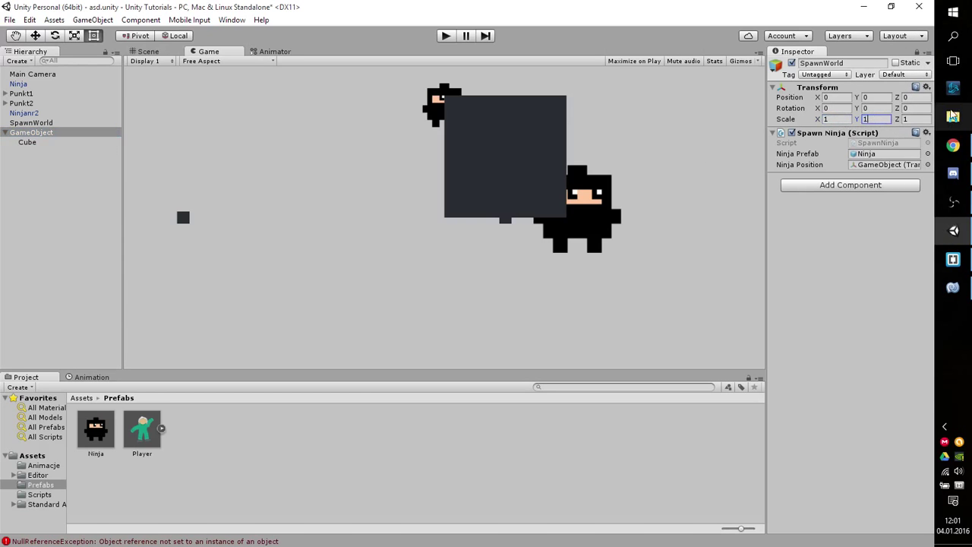
left_click(916, 52)
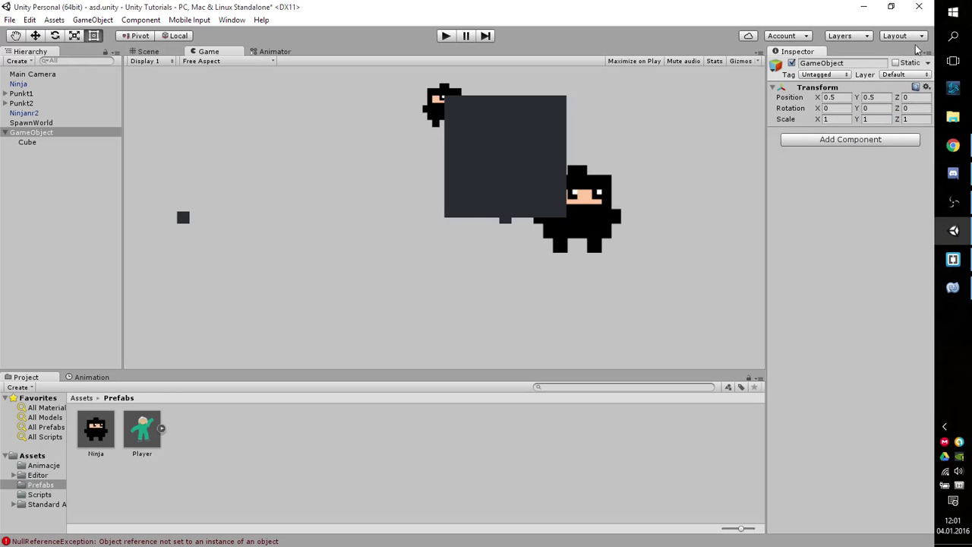
- Scale the Cube child to X 0.1, Y 0.1 as a small marker square
left_click(30, 143)
left_click(47, 133)
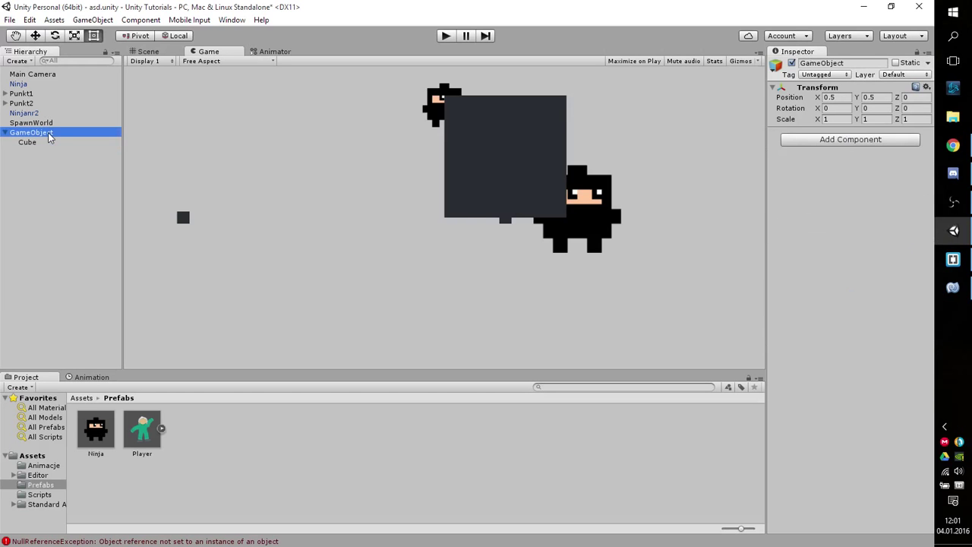
left_click(23, 141)
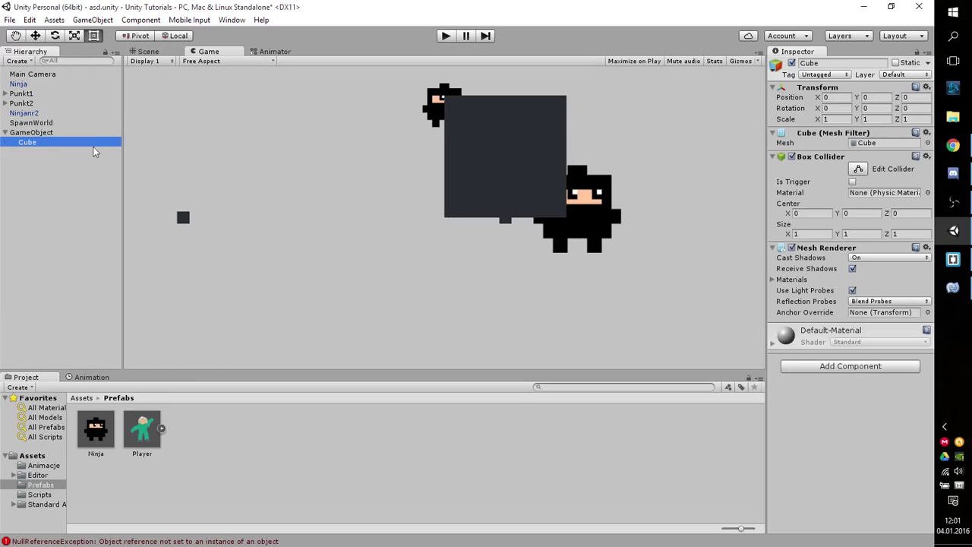
left_click(835, 119)
type("0.1")
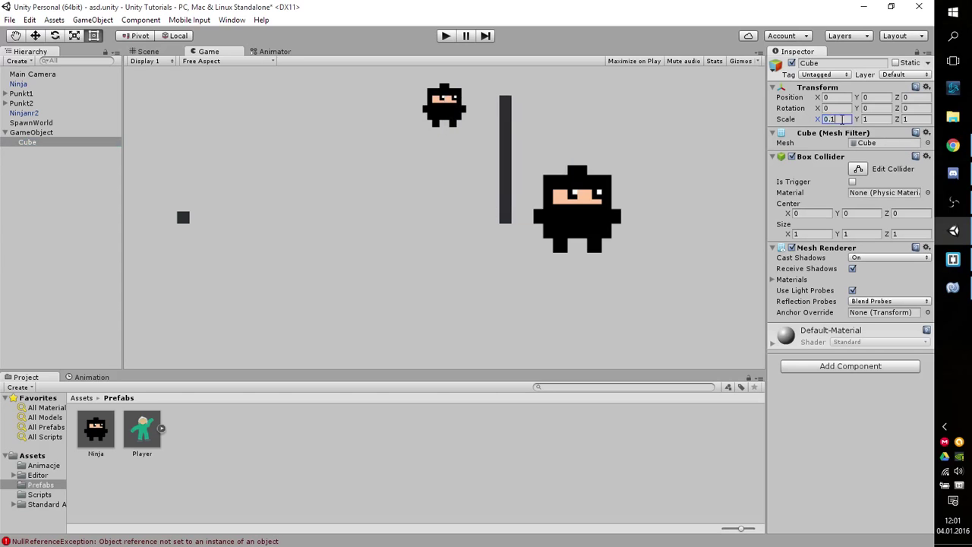
left_click(864, 119)
type("0.1")
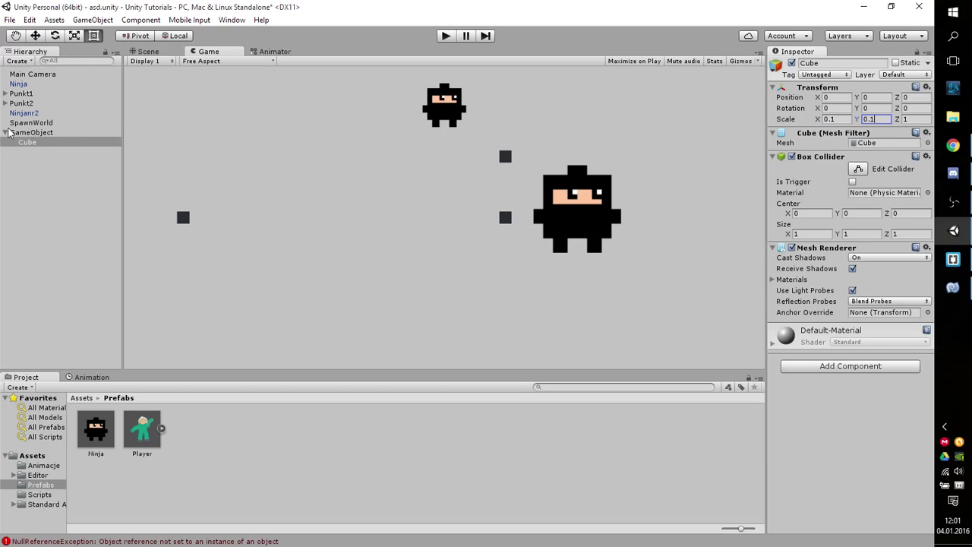
left_click(6, 133)
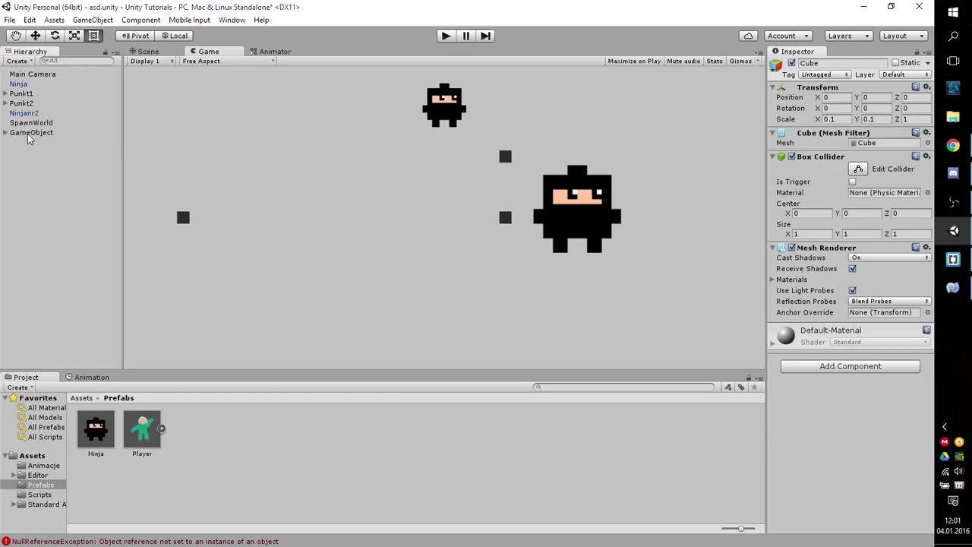
left_click(28, 134)
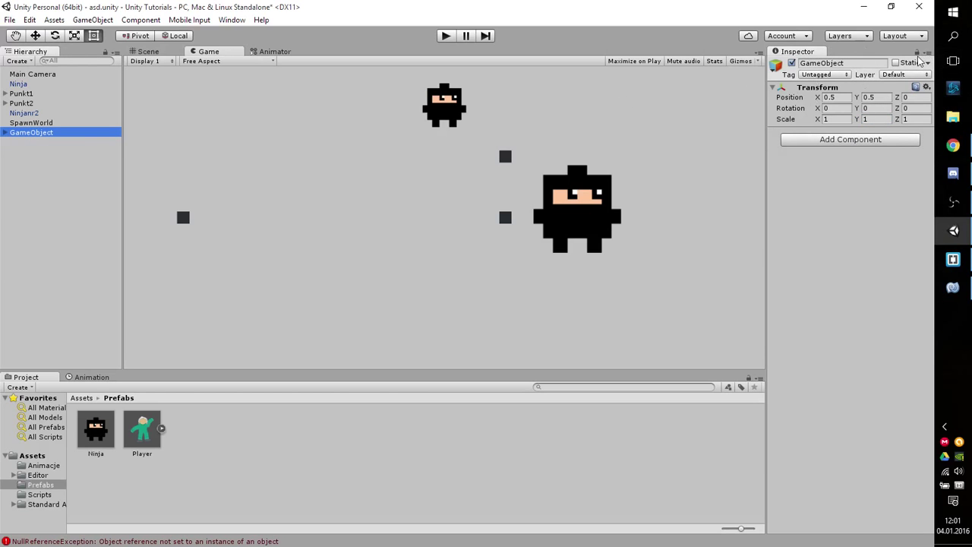
- Move the GameObject marker right, play-test, inspect SpawnWorld and Ninja(Clone), then stop
left_click(843, 102)
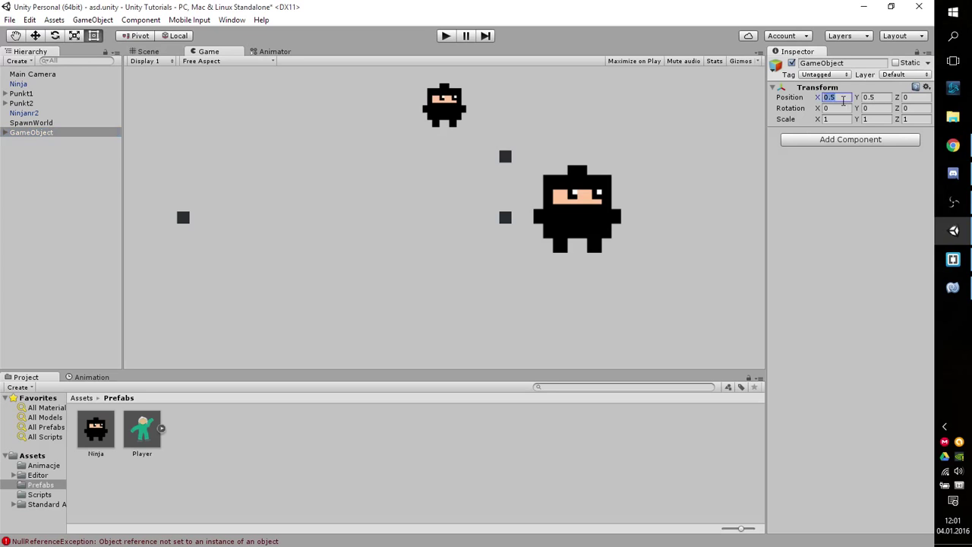
type("1")
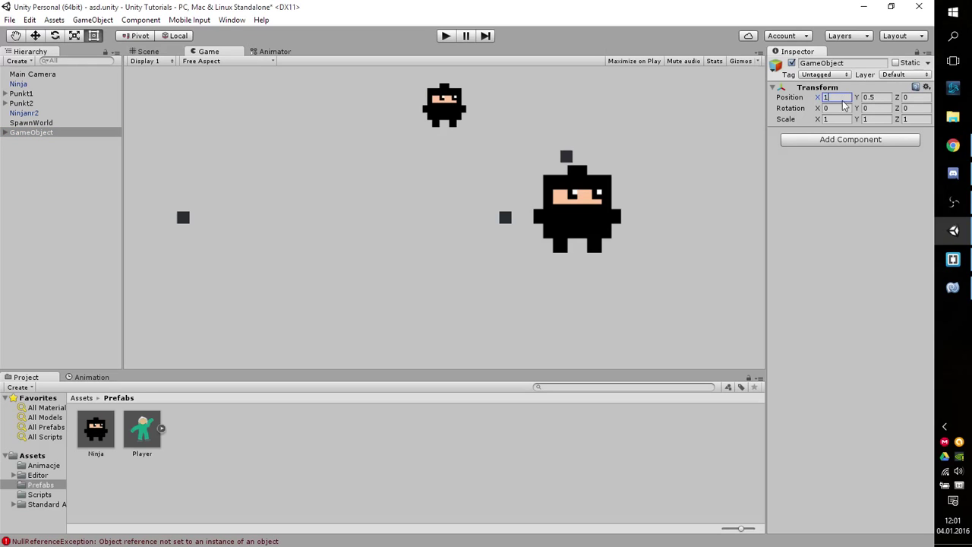
type("2")
left_click(444, 35)
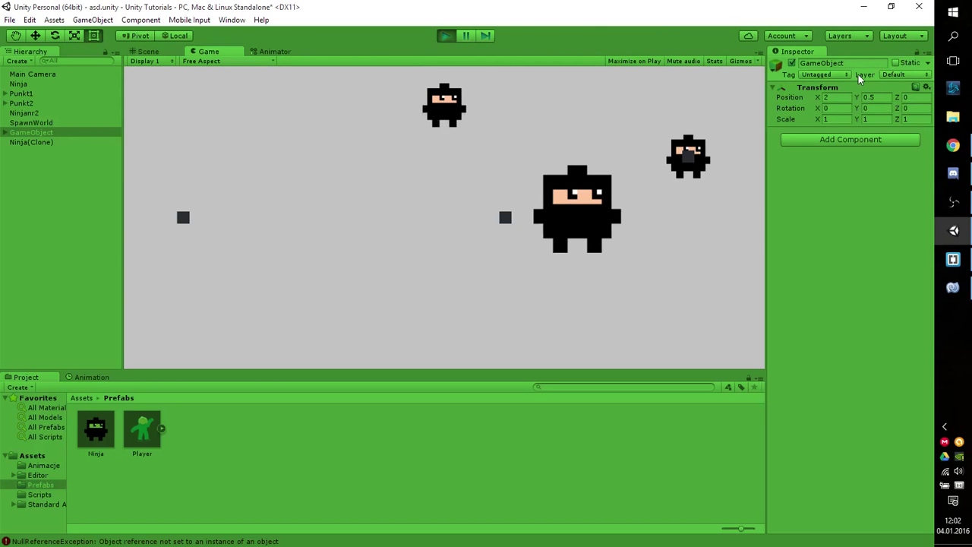
left_click(29, 122)
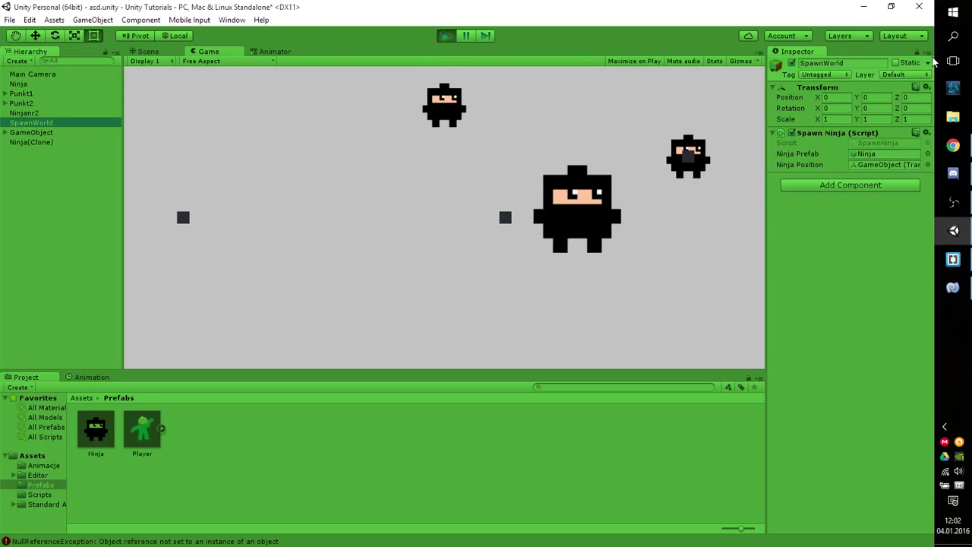
left_click(46, 141)
left_click(44, 132)
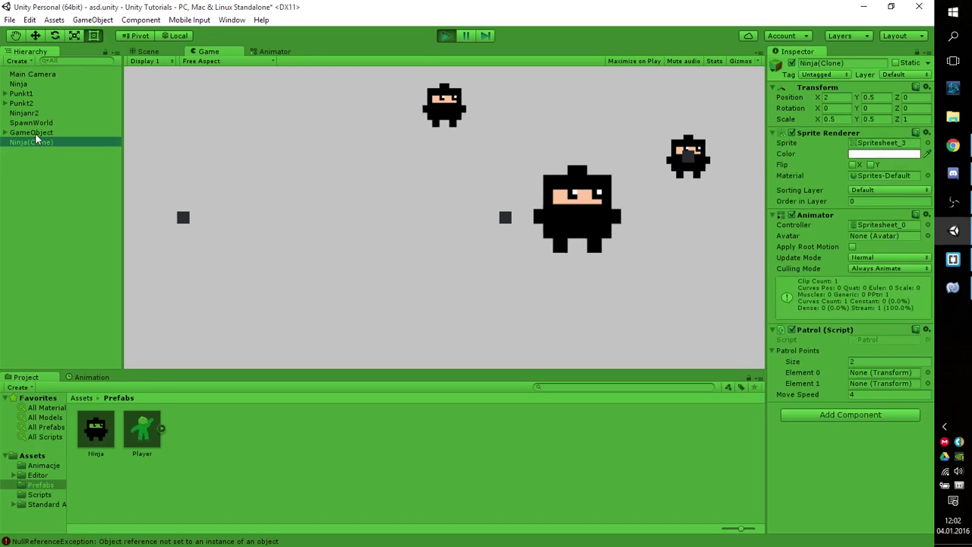
left_click(28, 143)
left_click(445, 36)
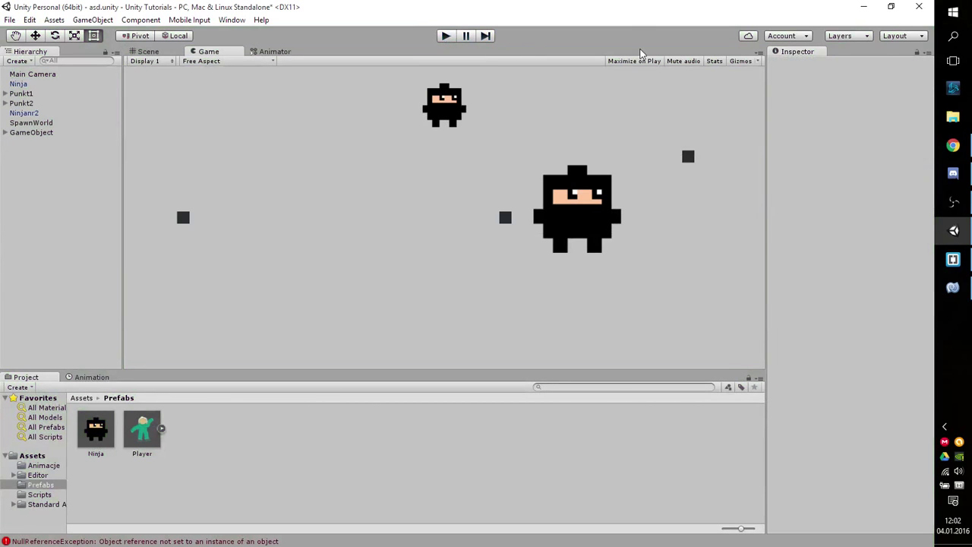
- Switch to MonoDevelop and place the cursor after the Start method in SpawnNinja.cs
key("alt+Tab")
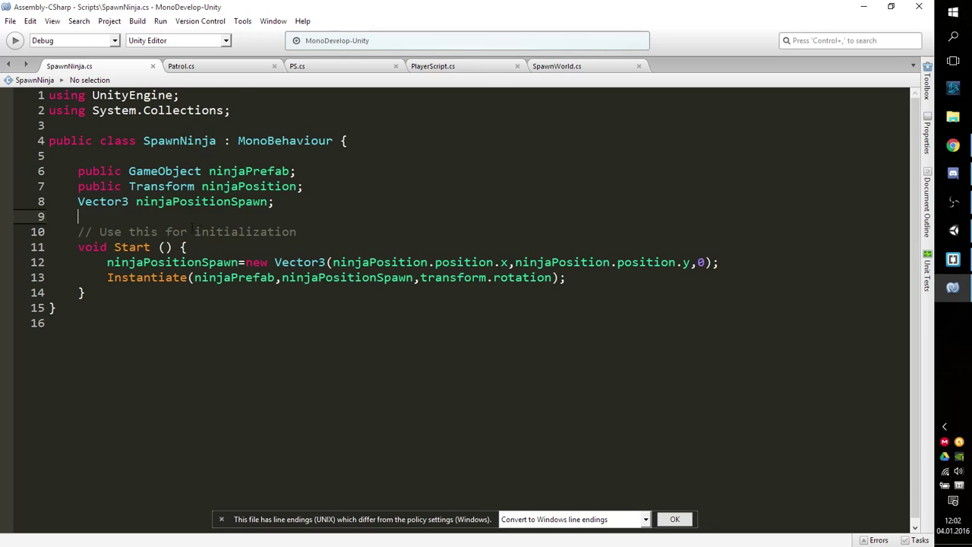
left_click(108, 300)
left_click(112, 288)
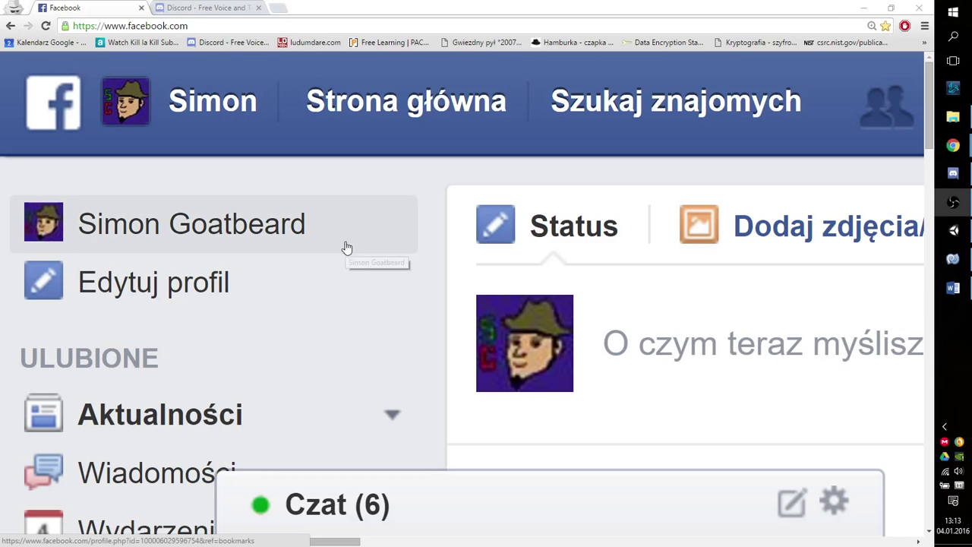
- Switch Chrome to the Discord tab at discordapp.com
left_click(228, 7)
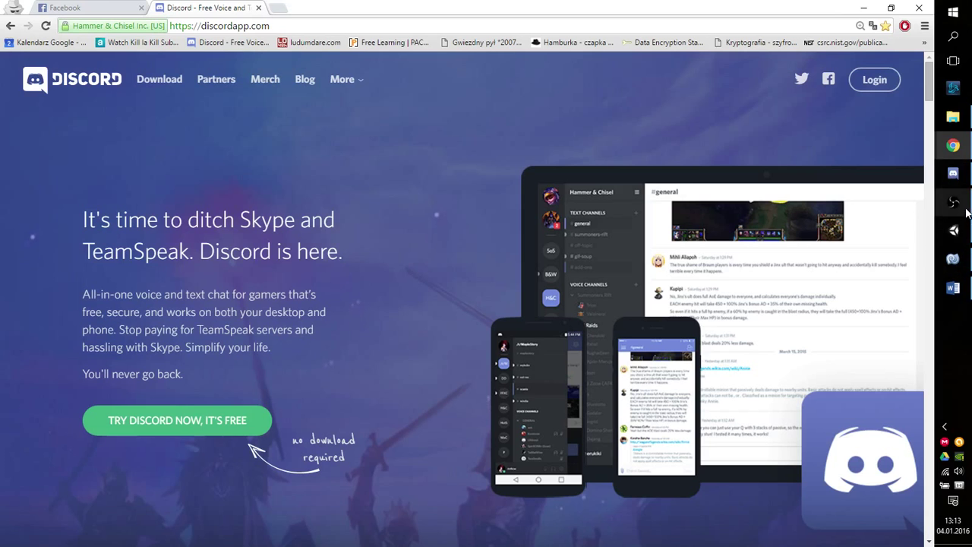
- Bring up the Discord desktop app over Chrome and reposition its window
left_click(953, 173)
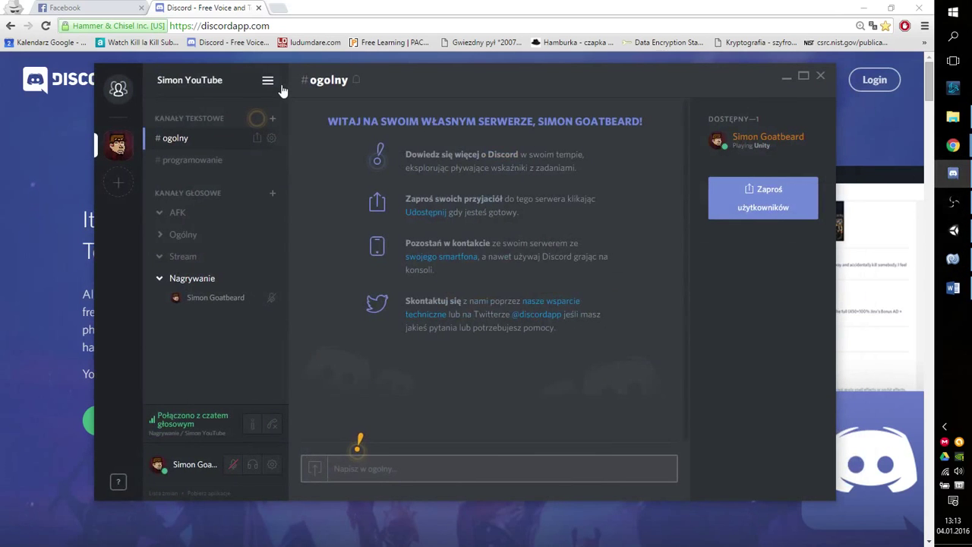
left_click_drag(313, 76, 468, 67)
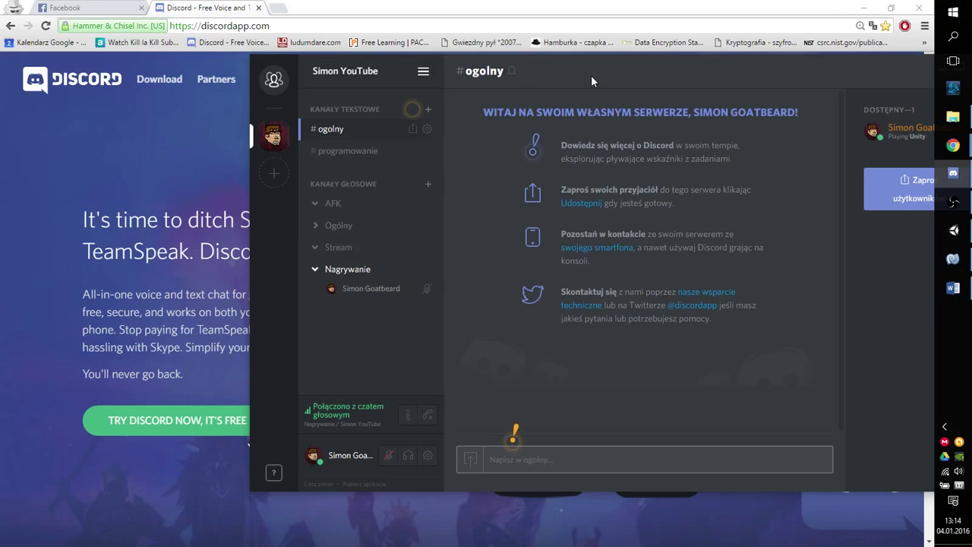
left_click_drag(581, 66, 454, 48)
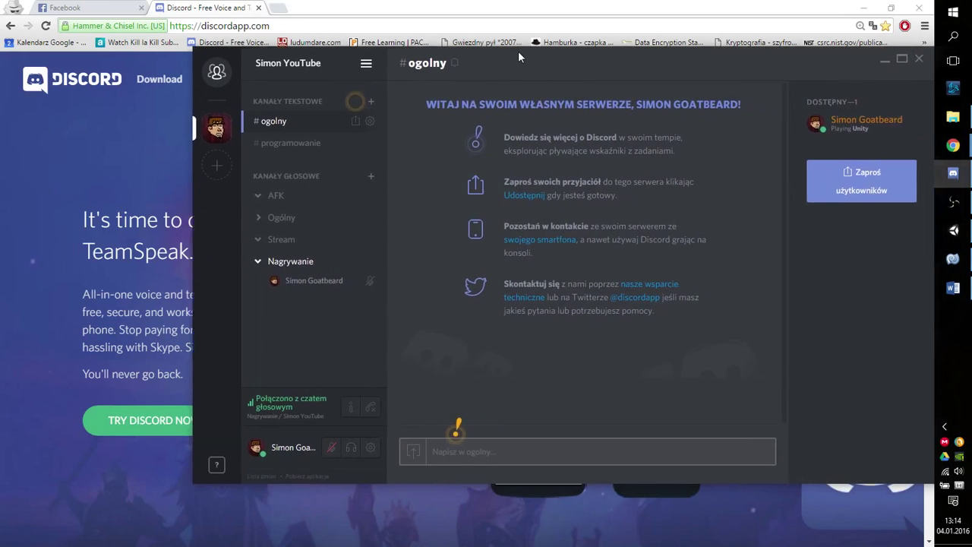